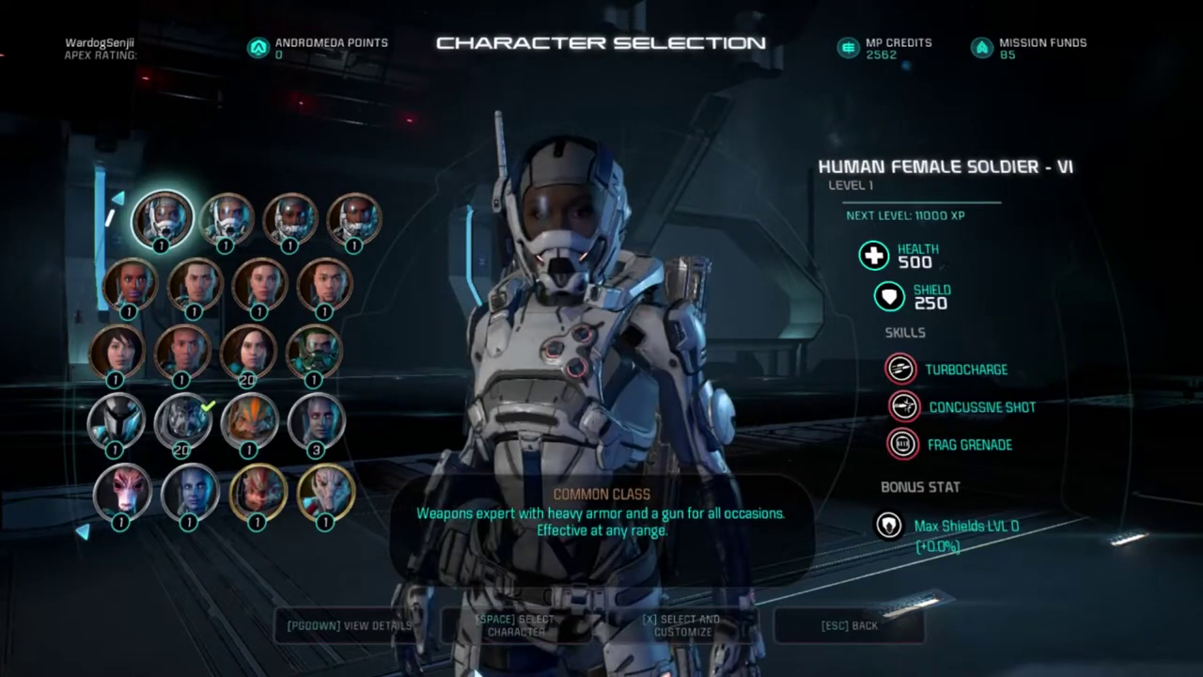
# - Exit the character roster and view the Krogan loadout: Disciple III, Scorpion I, Juggernaut Shield
pyautogui.press('Down')
pyautogui.press('Down')
pyautogui.press('Down')
pyautogui.press('Down')
pyautogui.press('Down')
pyautogui.press('Down')
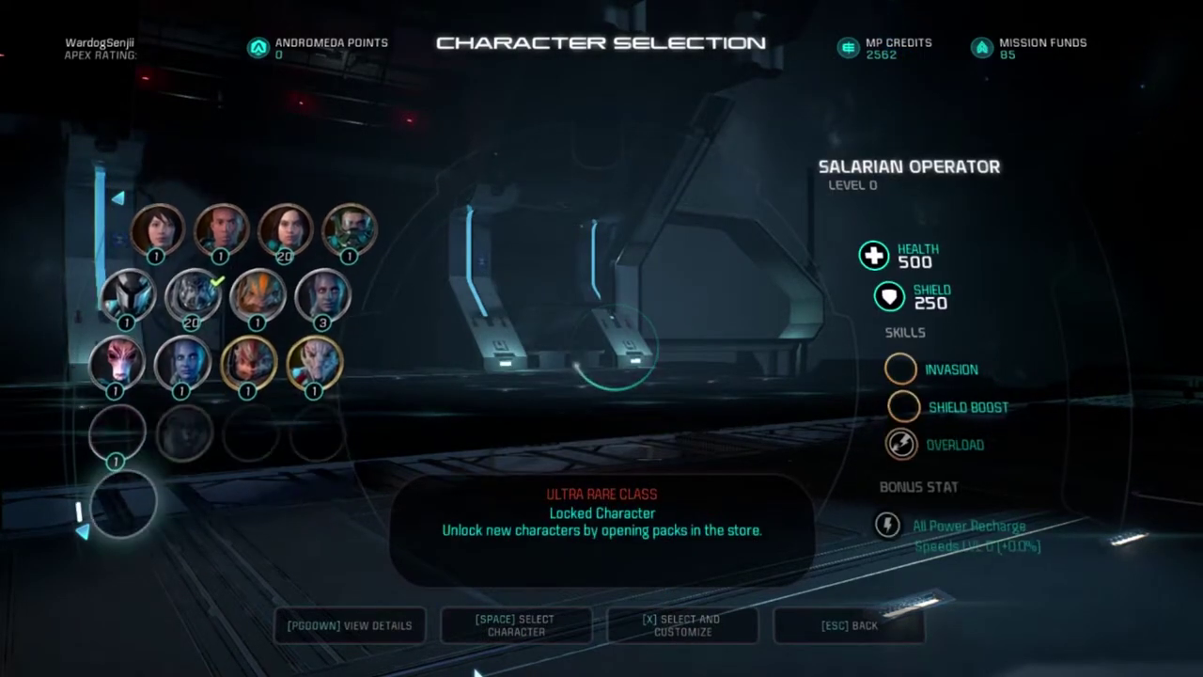
pyautogui.press('Escape')
pyautogui.press('Down')
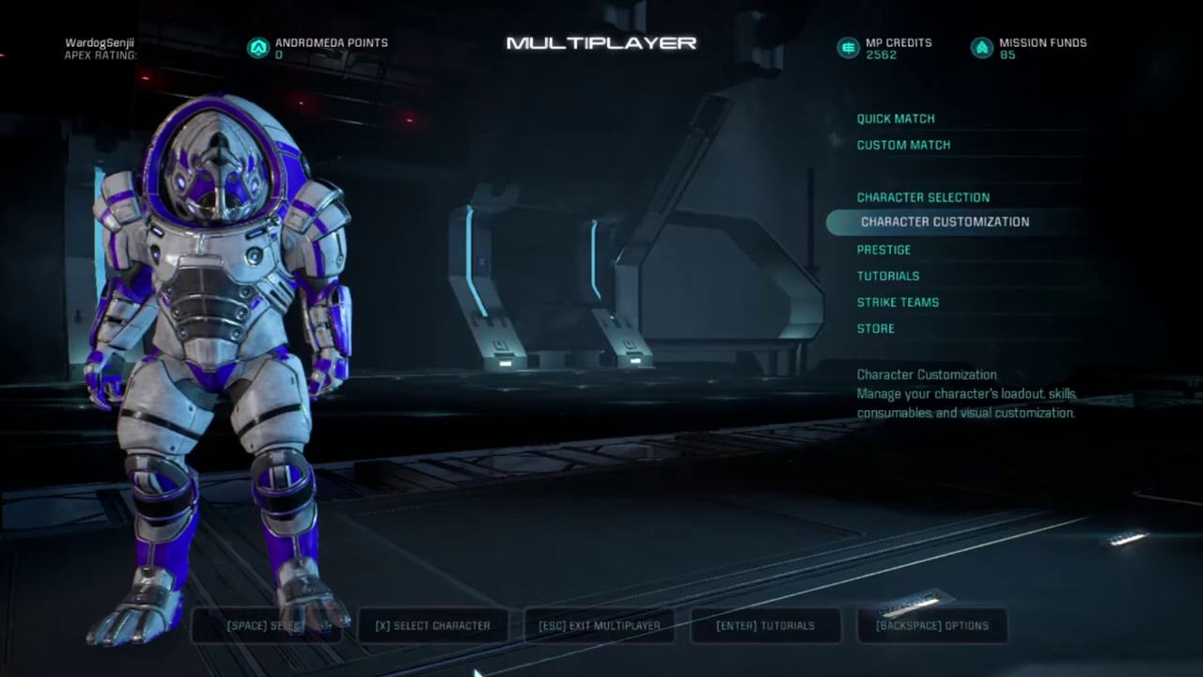
pyautogui.press('space')
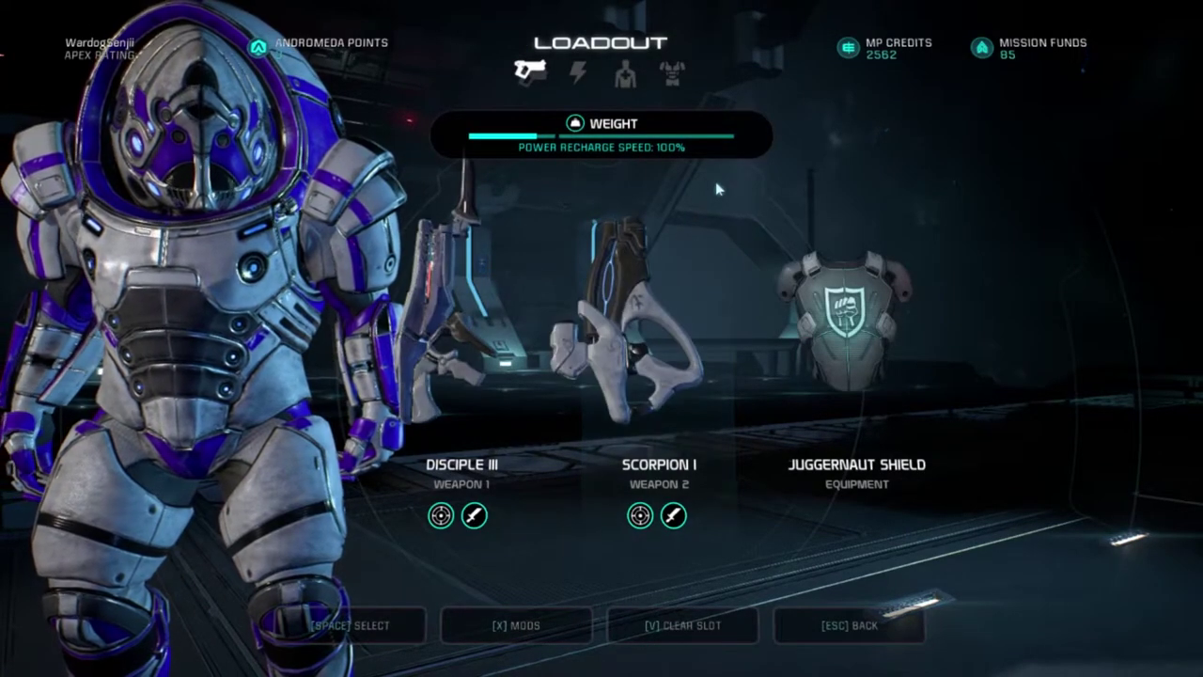
# - Switch to the Krogan Vanguard's skills and look over the Charge rank tree
pyautogui.press('e')
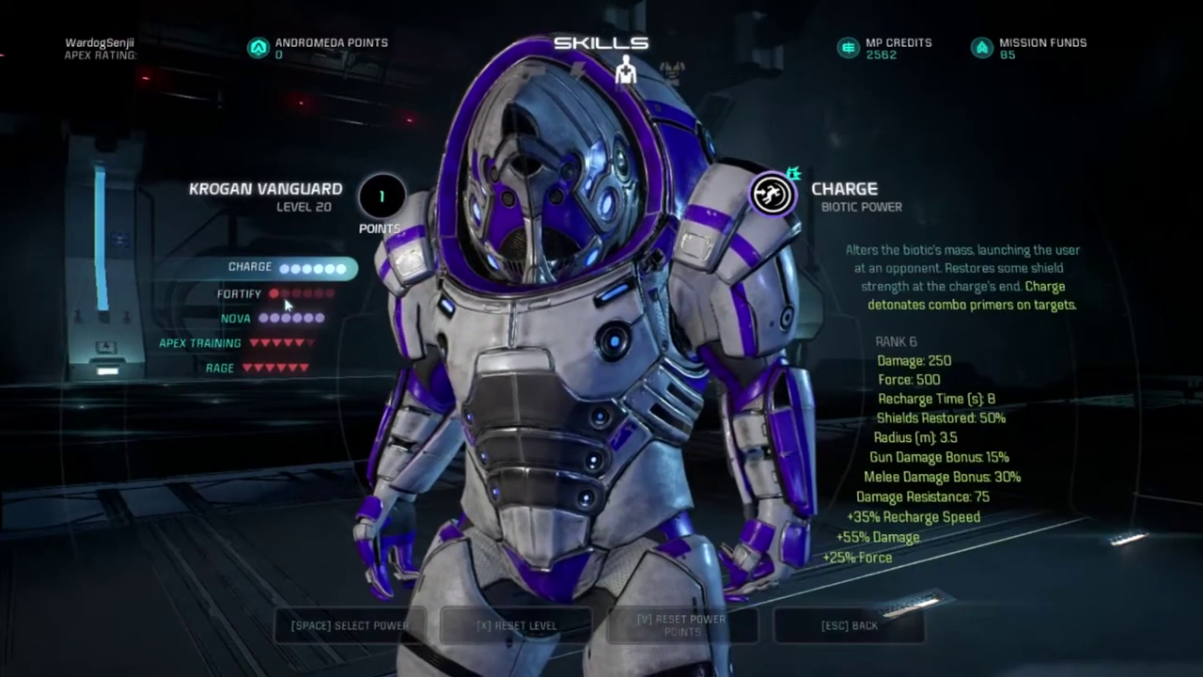
pyautogui.click(308, 274)
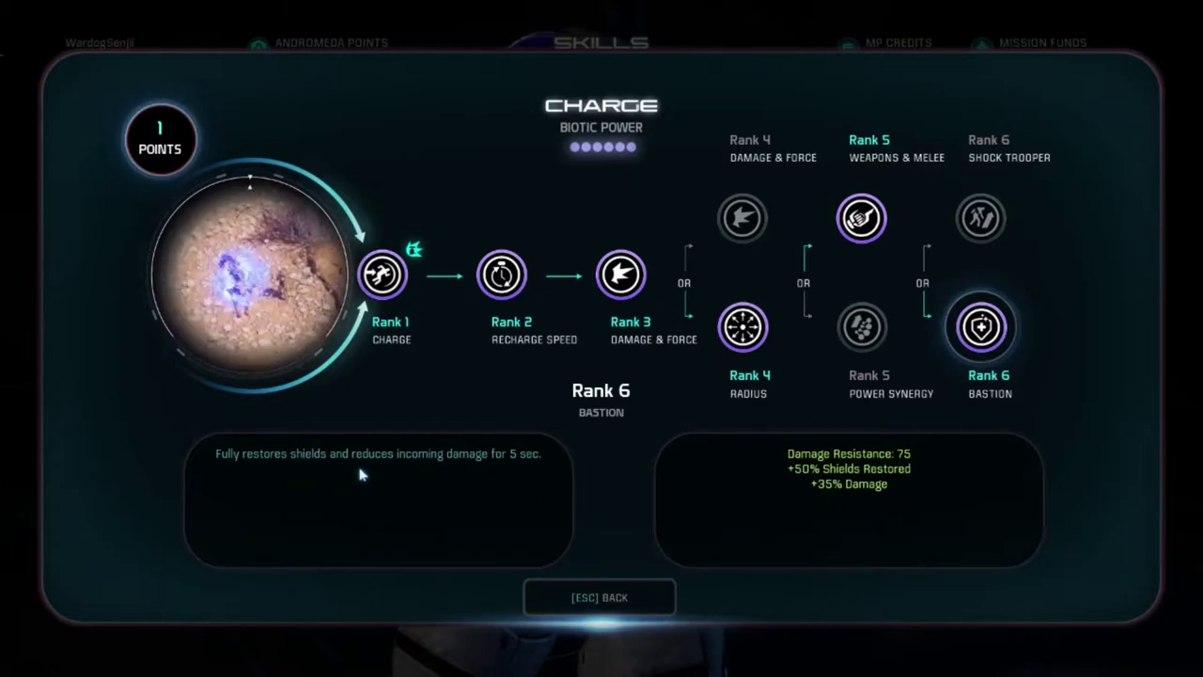
pyautogui.press('Escape')
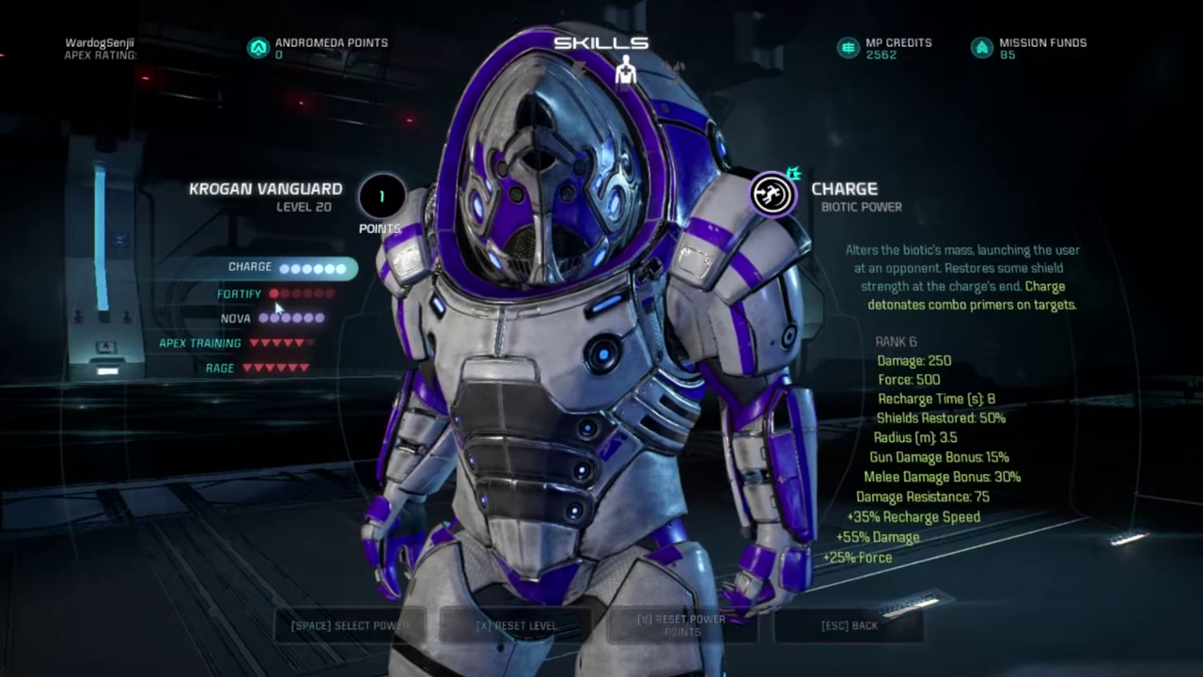
# - Inspect the Fortify rank tree's upgrade details
pyautogui.click(272, 294)
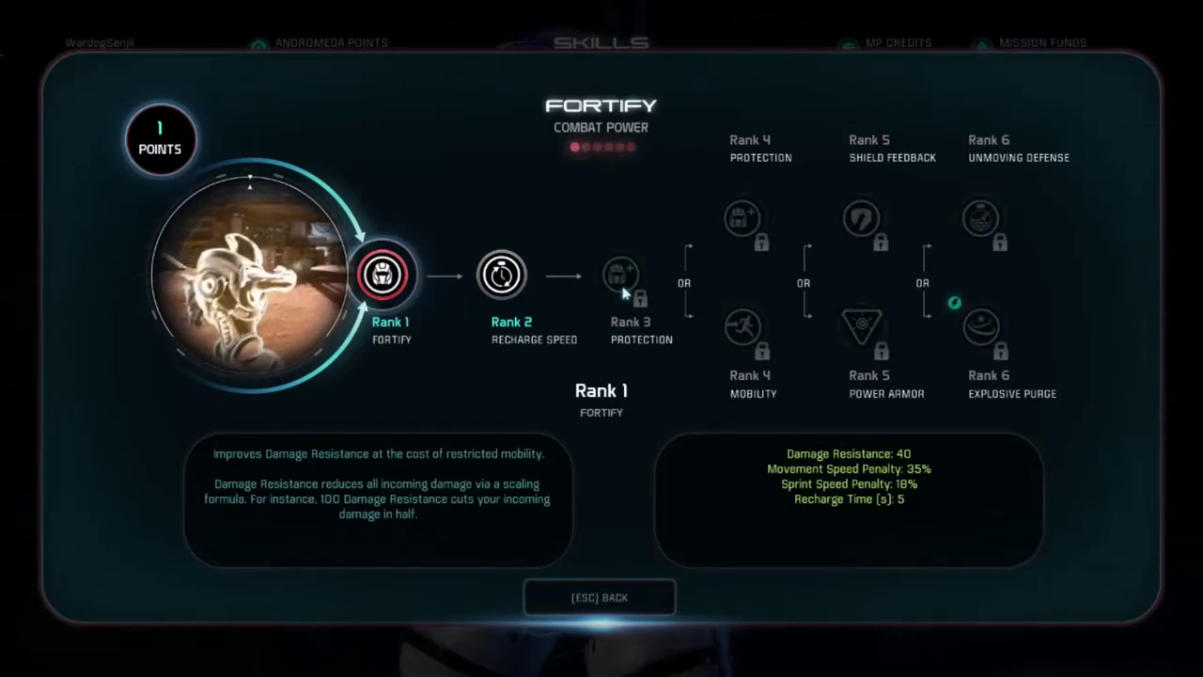
pyautogui.moveTo(645, 289)
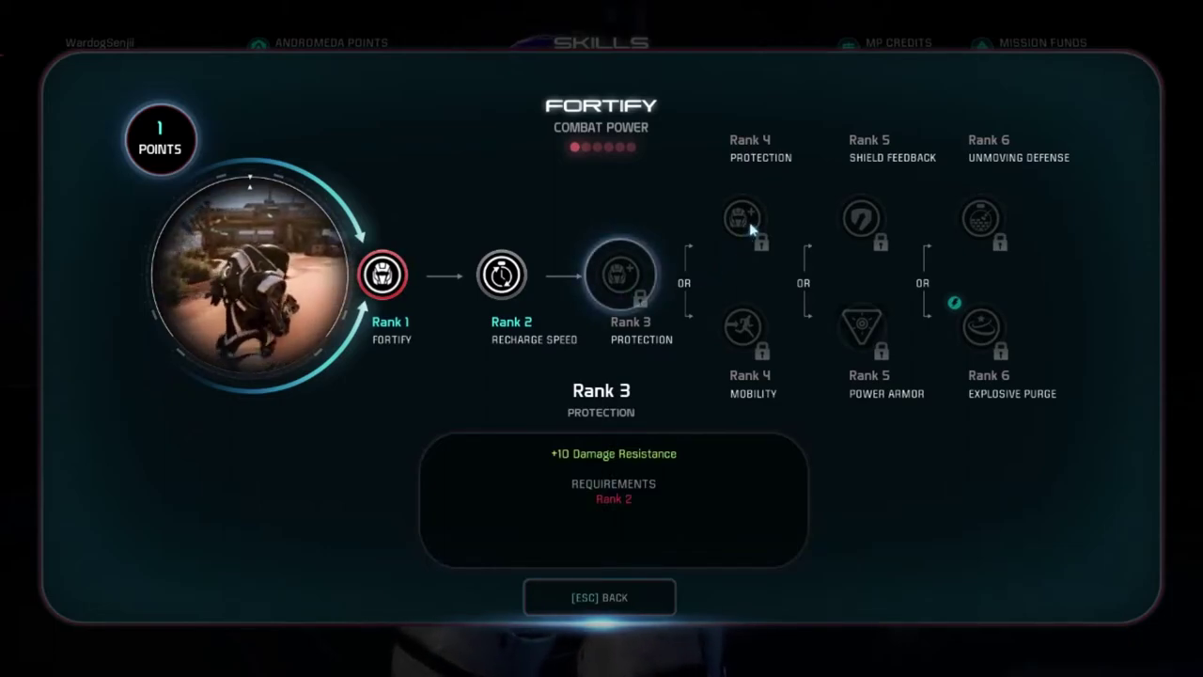
pyautogui.moveTo(757, 227)
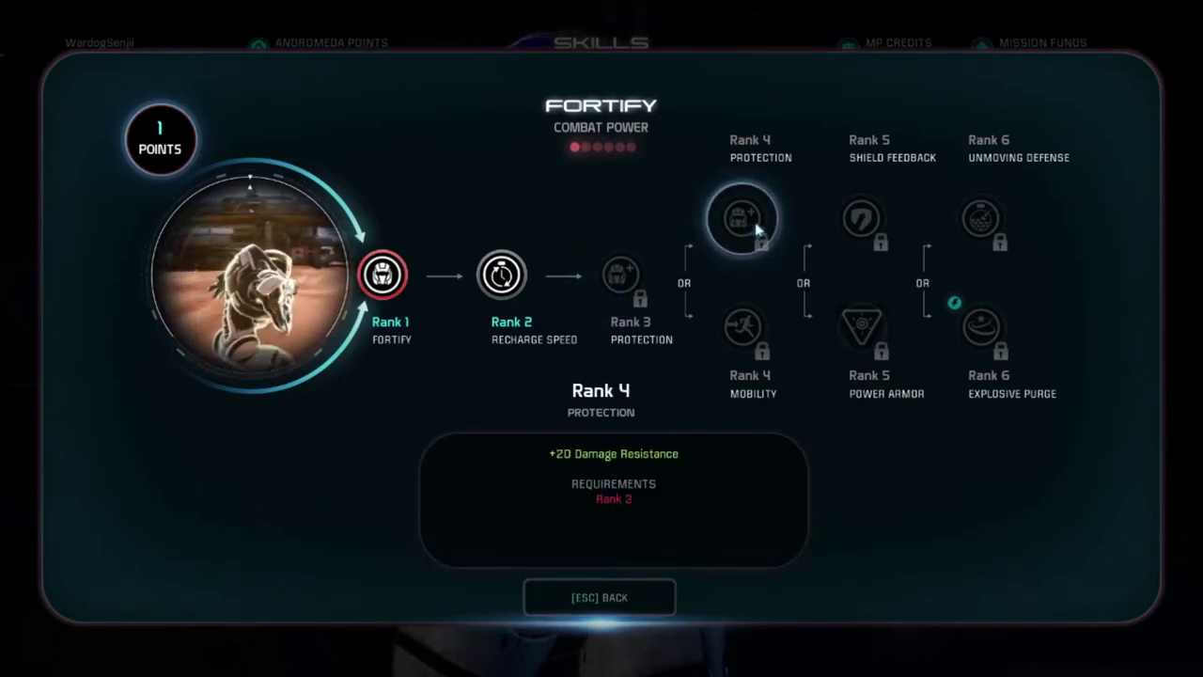
# - Leave Fortify, then review the Apex Training and Rage rank trees before returning to Skills
pyautogui.moveTo(980, 229)
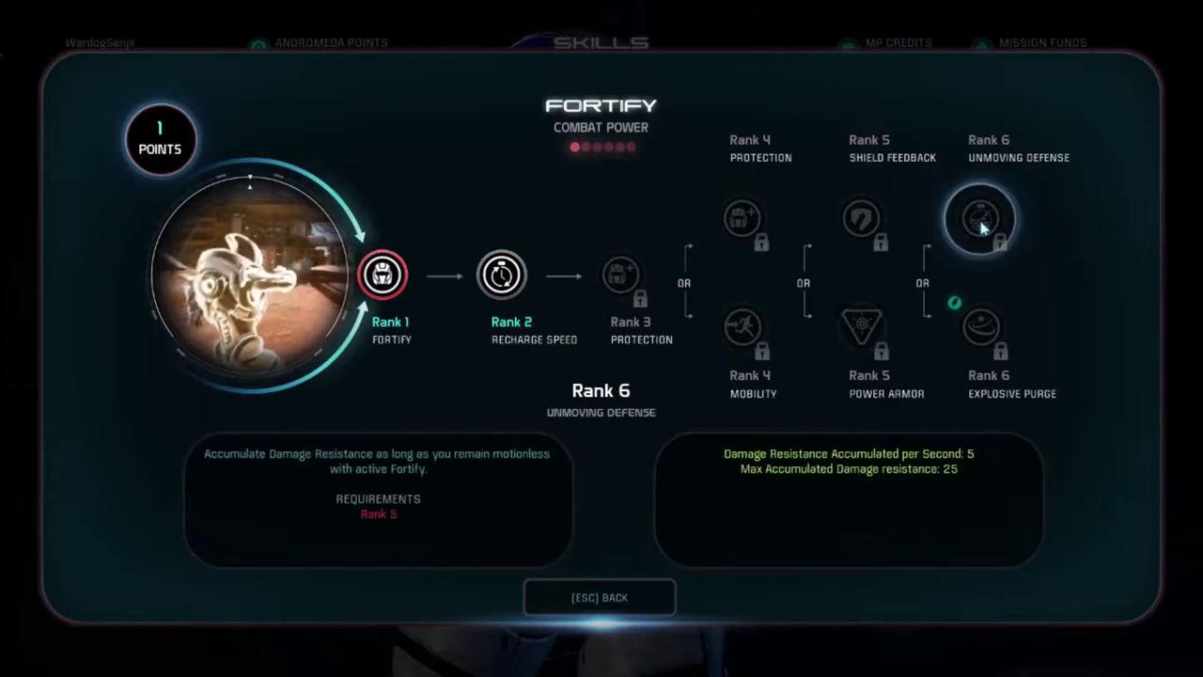
pyautogui.press('Escape')
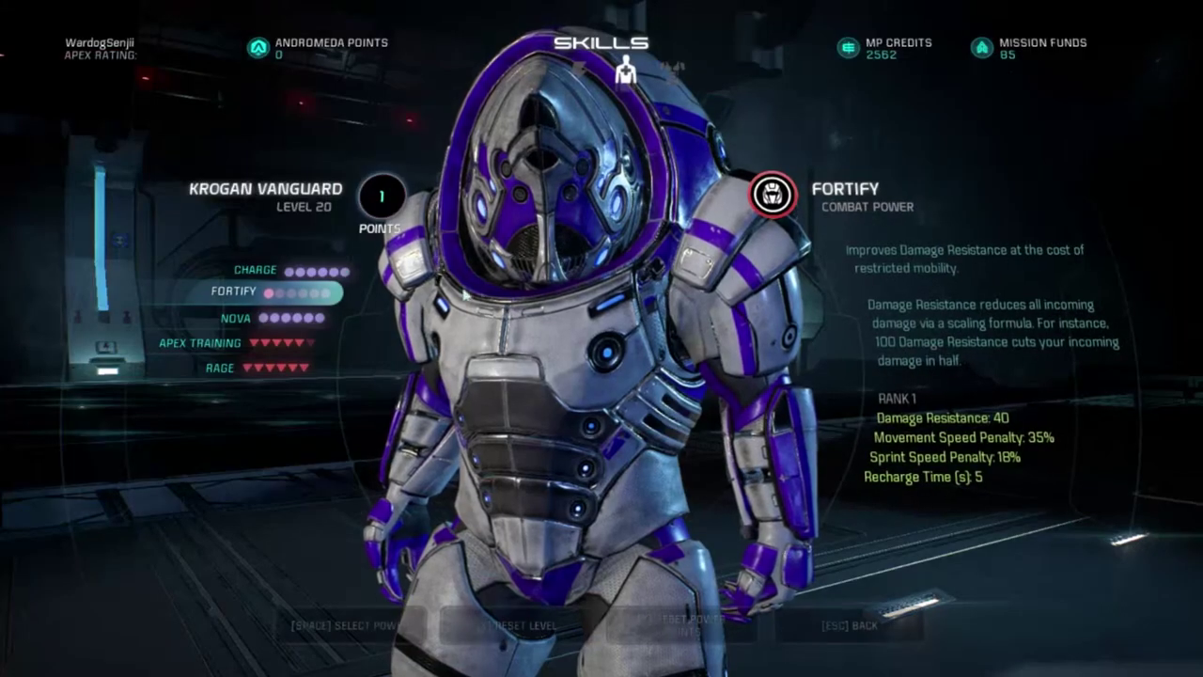
pyautogui.click(282, 343)
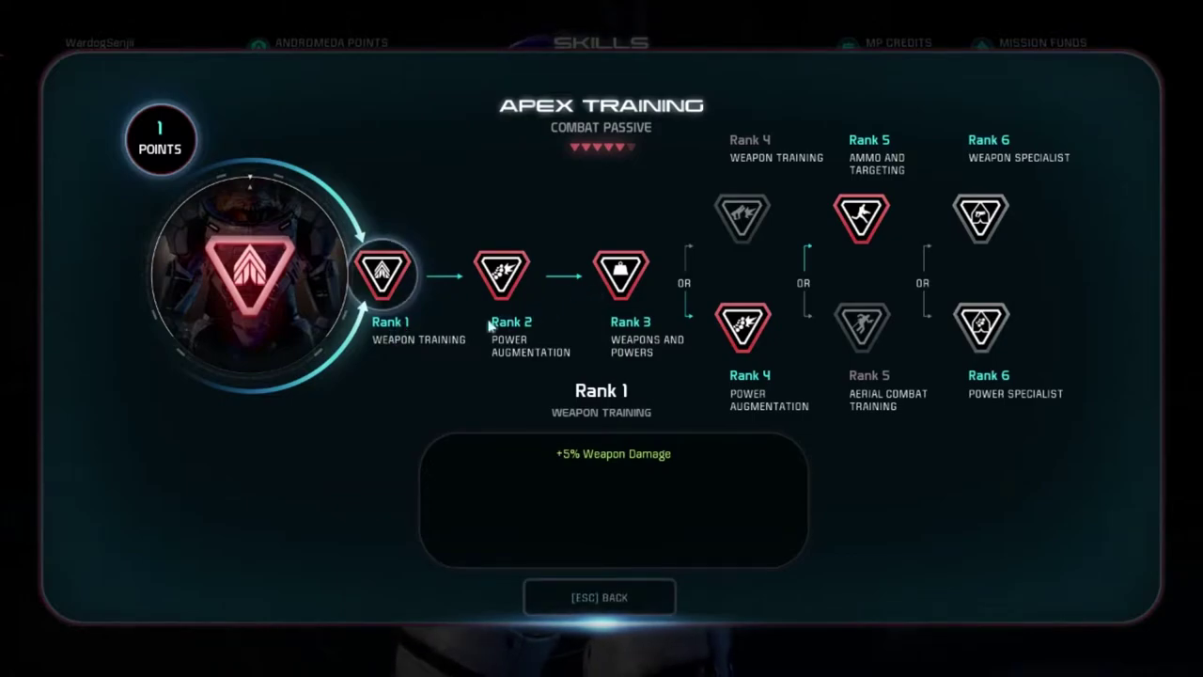
pyautogui.press('Escape')
pyautogui.click(282, 366)
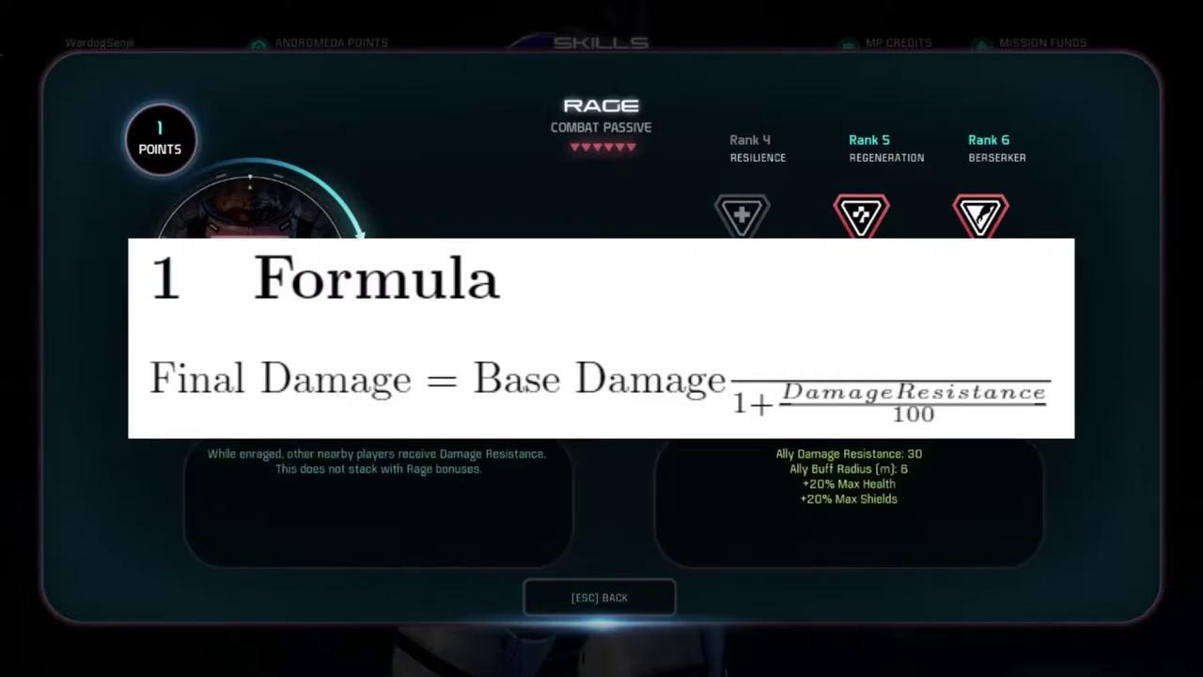
pyautogui.press('Escape')
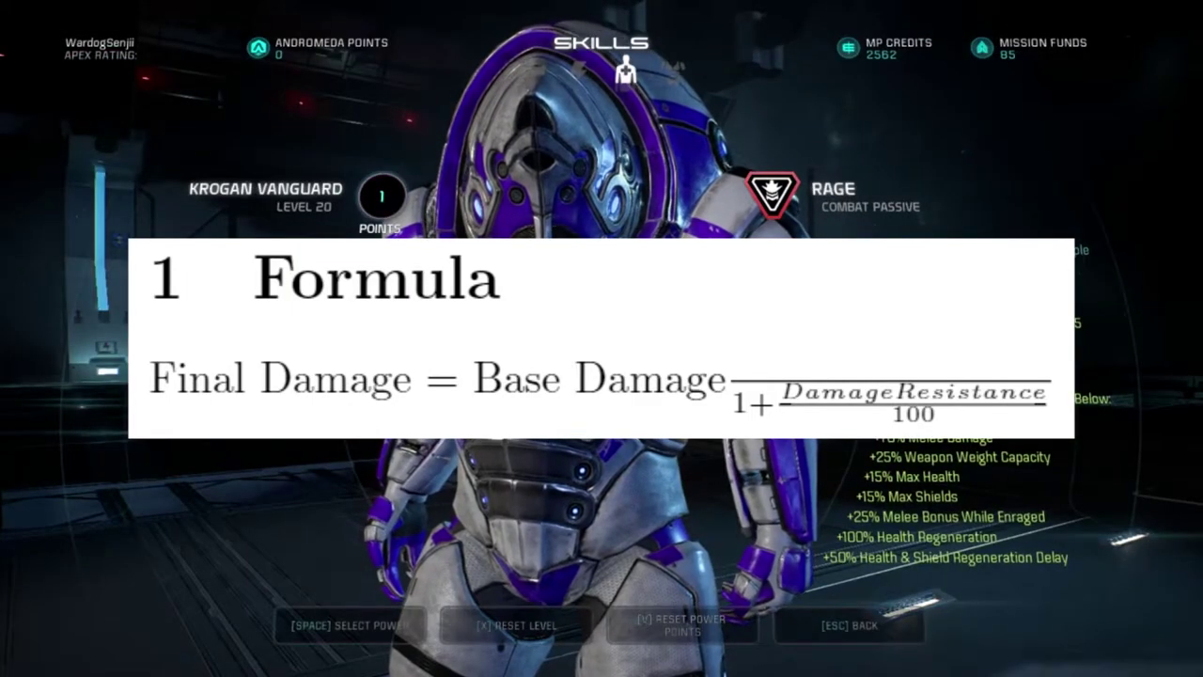
# - Pick Krogan Mercenary II from the roster and show its skills page with 6 unspent points
pyautogui.press('Escape')
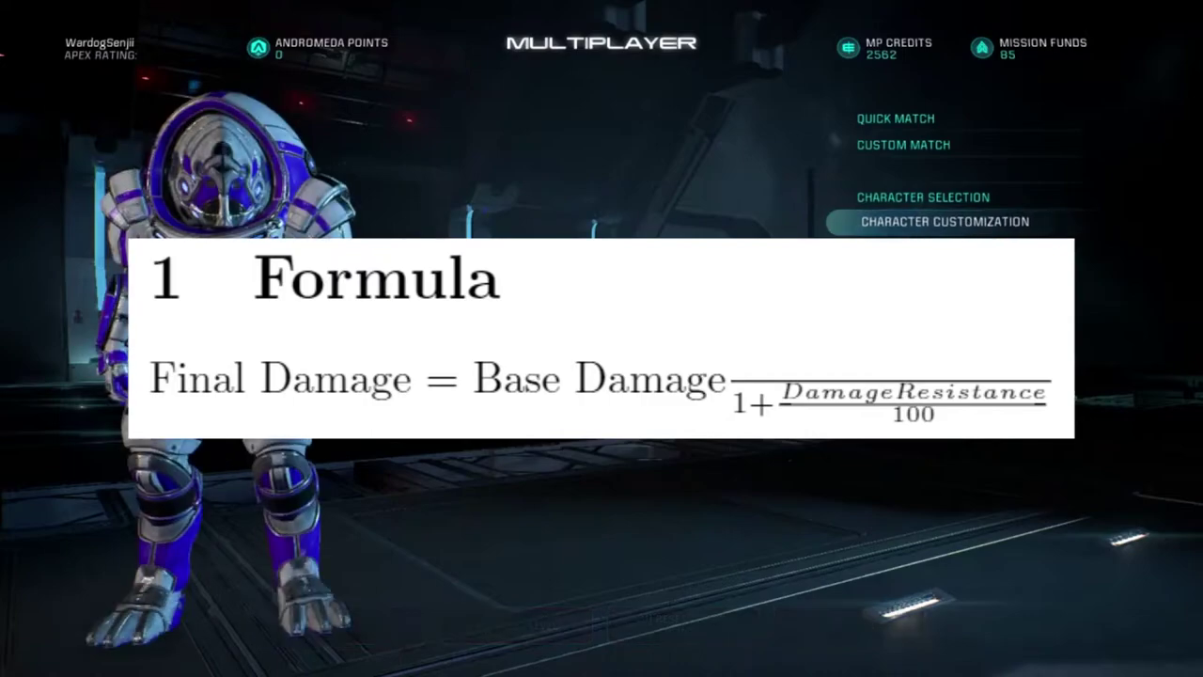
pyautogui.click(933, 200)
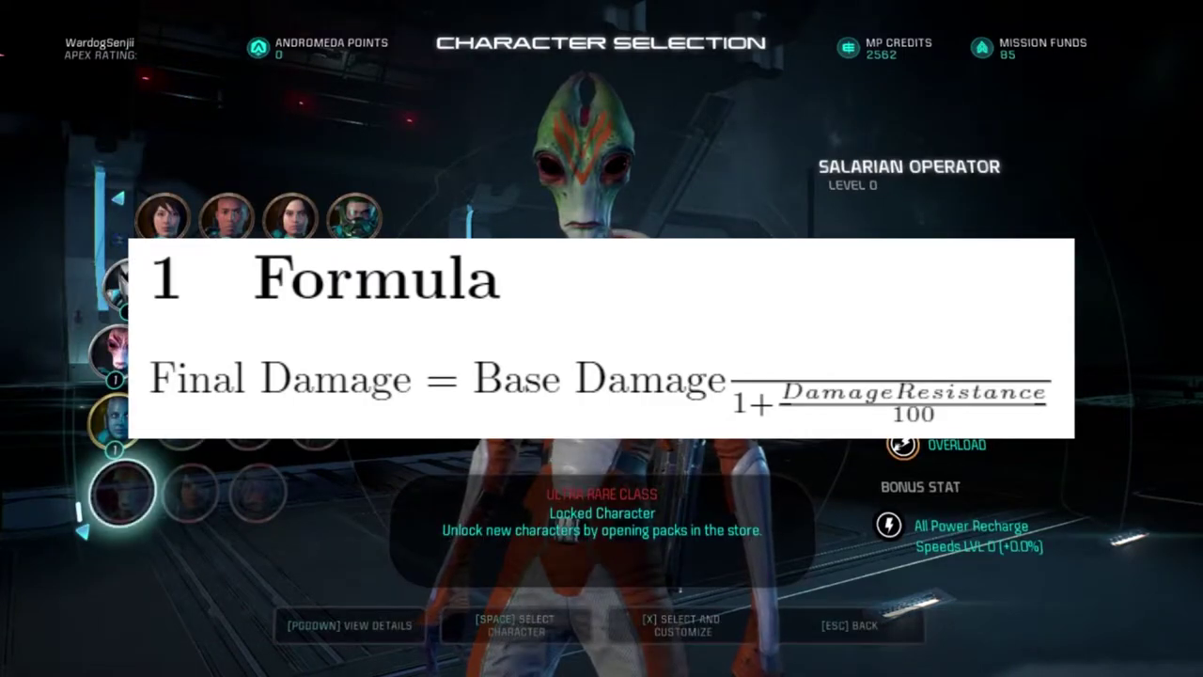
pyautogui.press('Up')
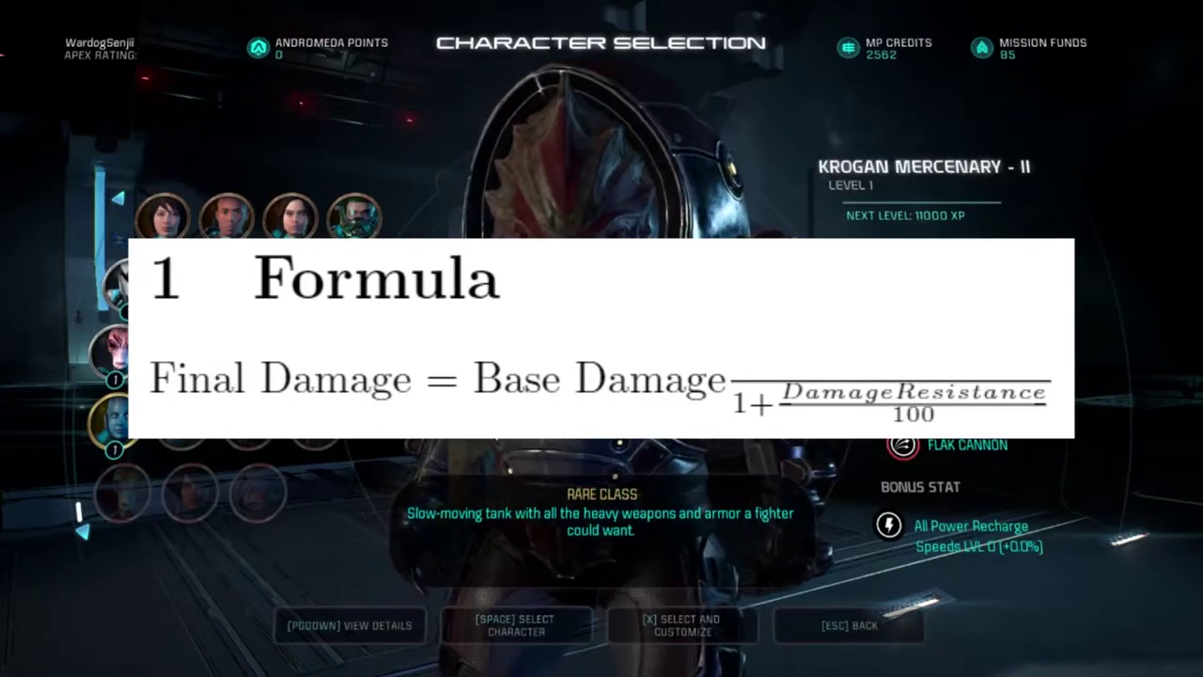
pyautogui.press('Up')
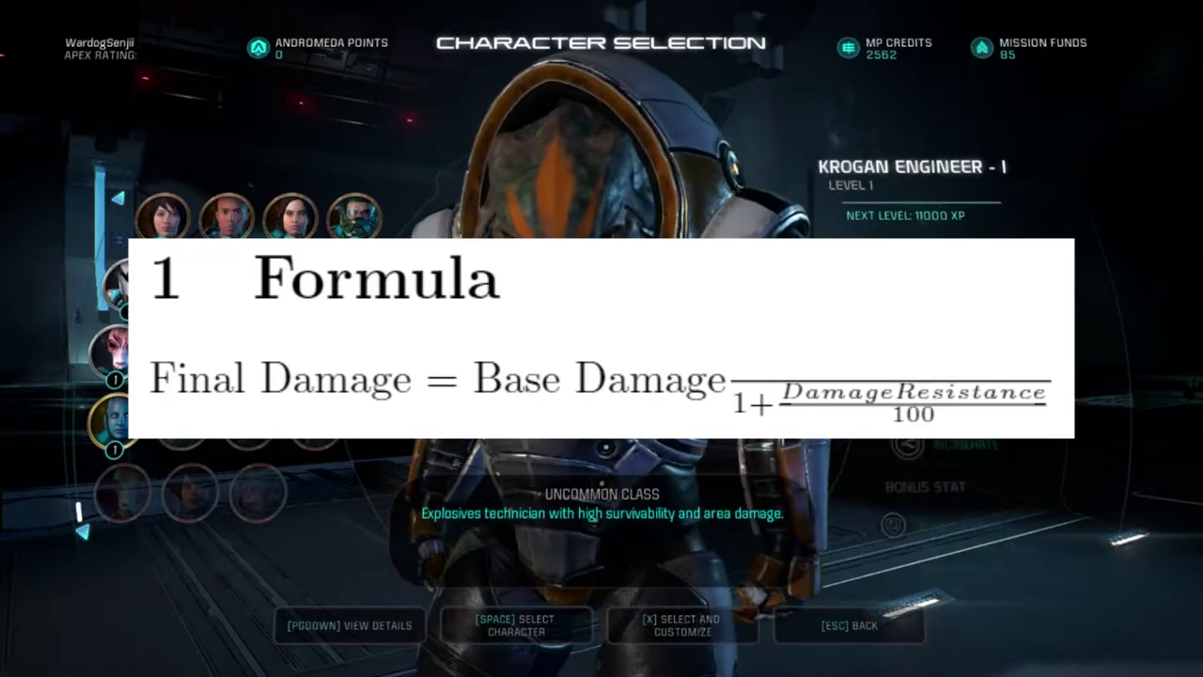
pyautogui.press('Down')
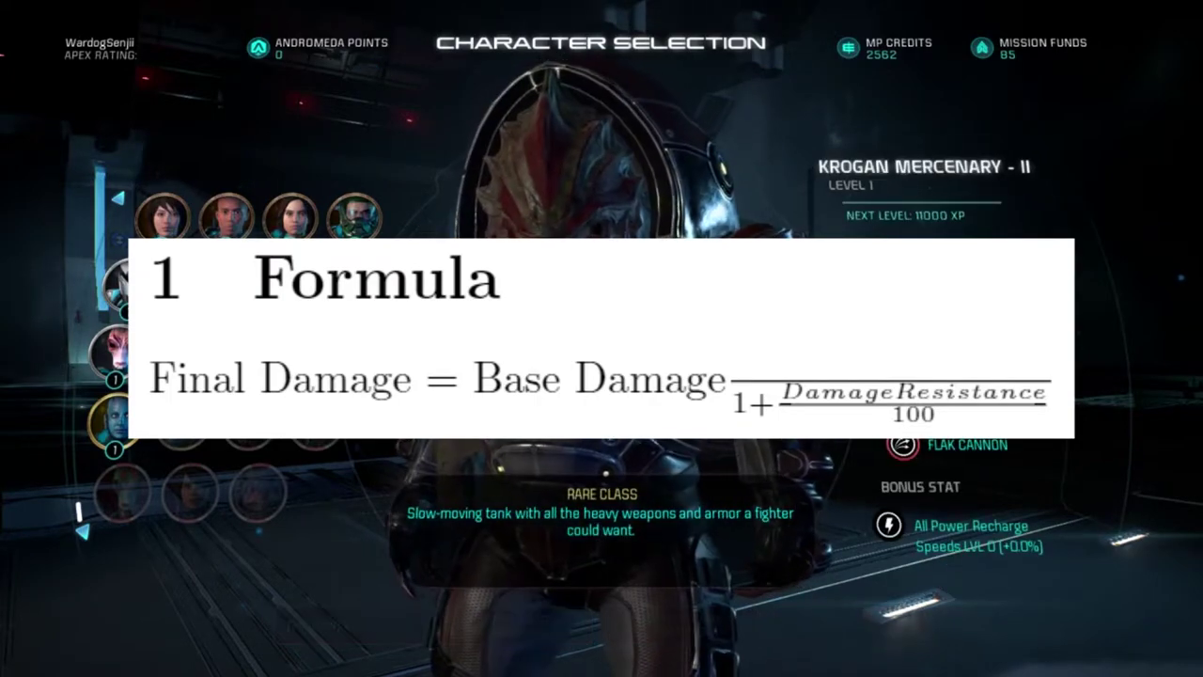
pyautogui.press('Escape')
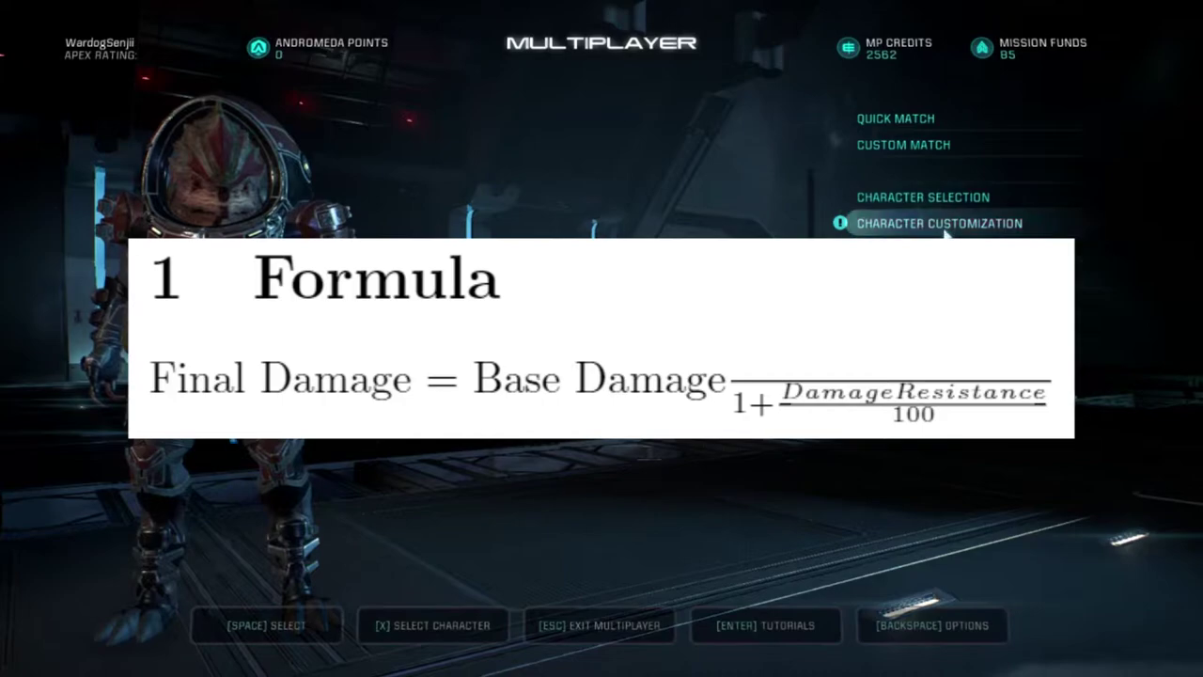
pyautogui.click(945, 235)
pyautogui.press('e')
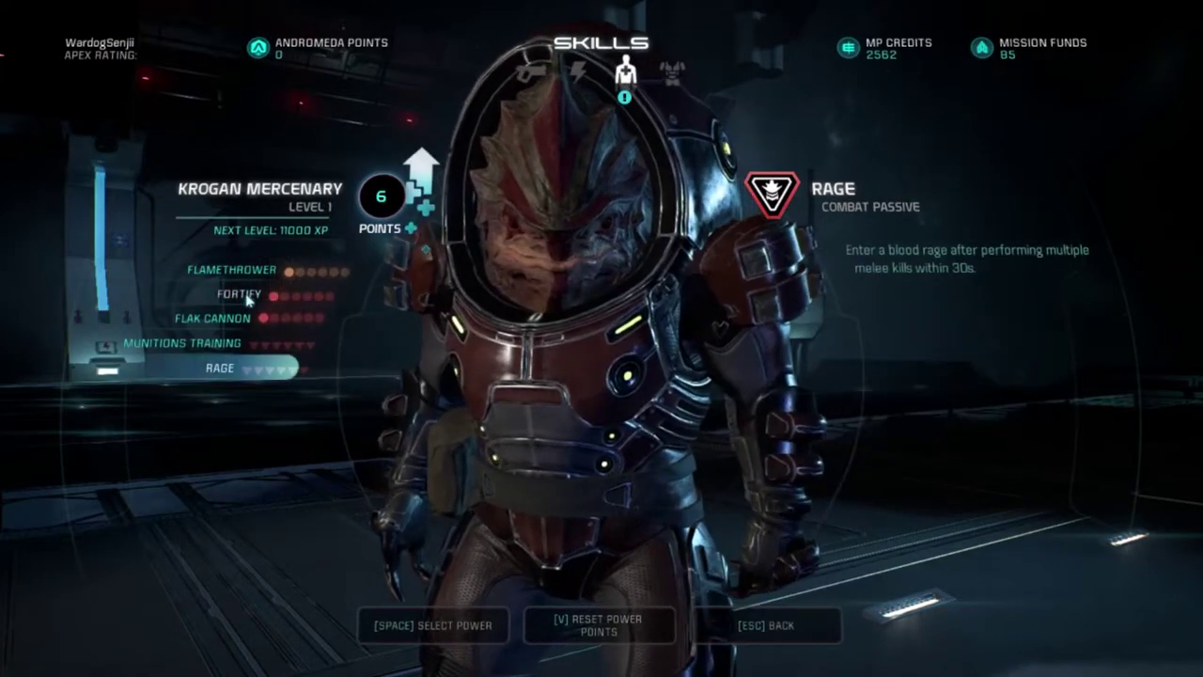
# - Look through the Mercenary's Fortify and Munitions Training rank trees
pyautogui.click(246, 297)
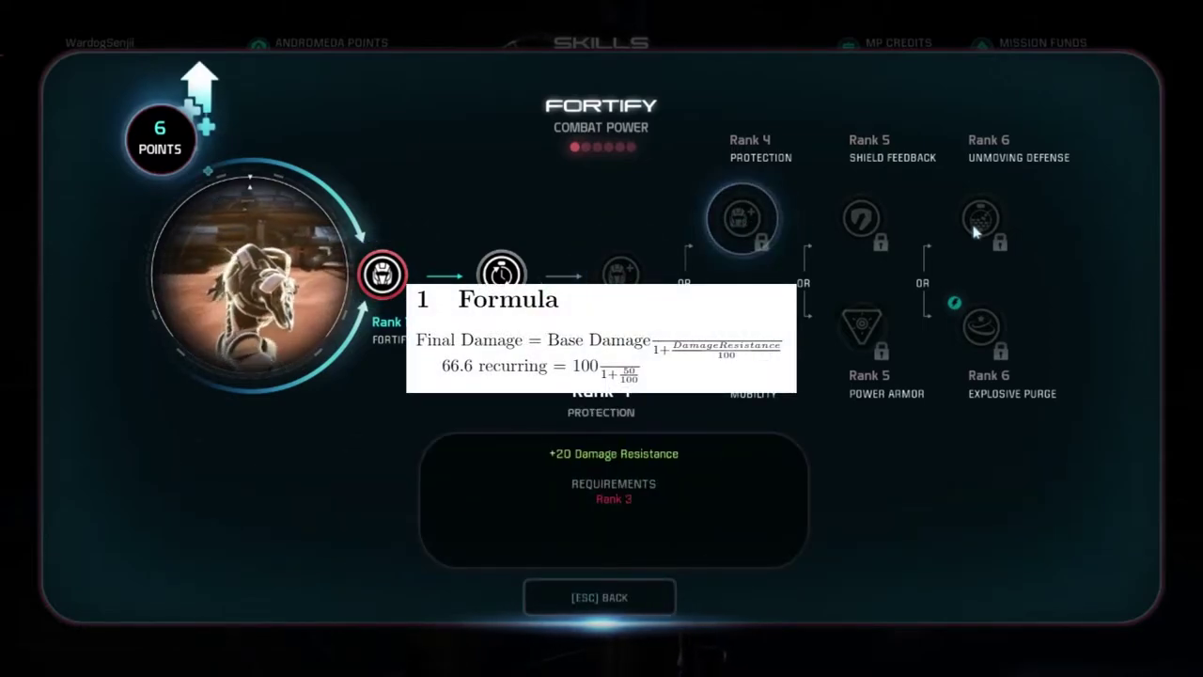
pyautogui.press('Escape')
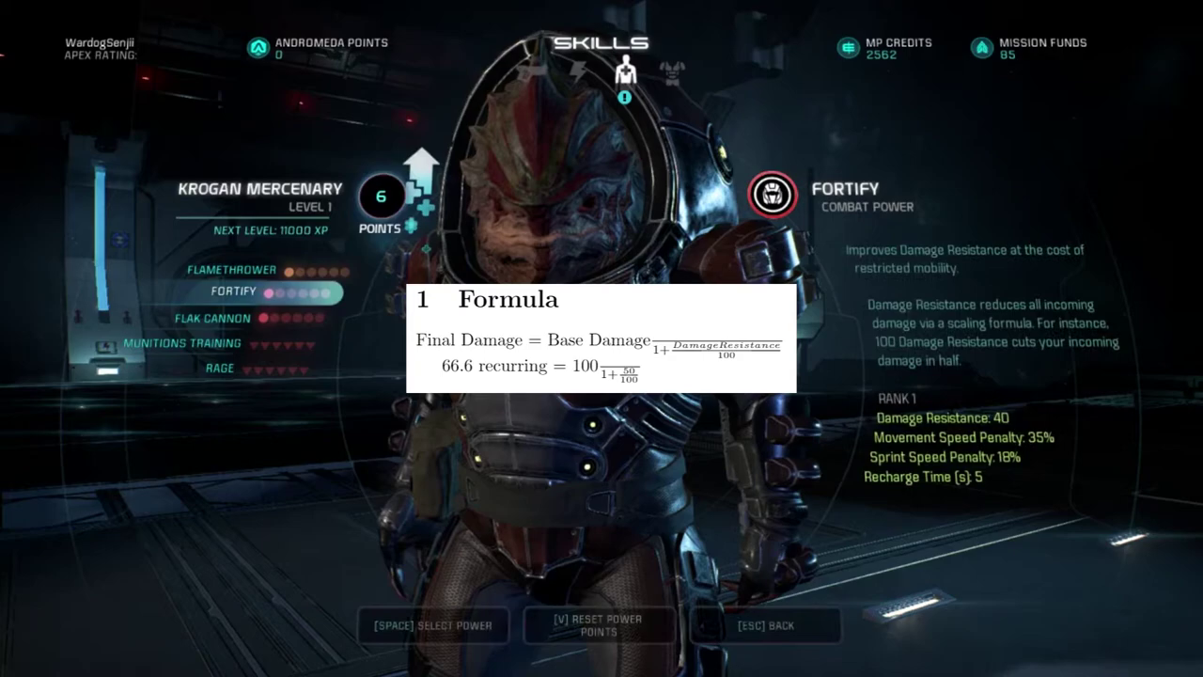
pyautogui.click(244, 346)
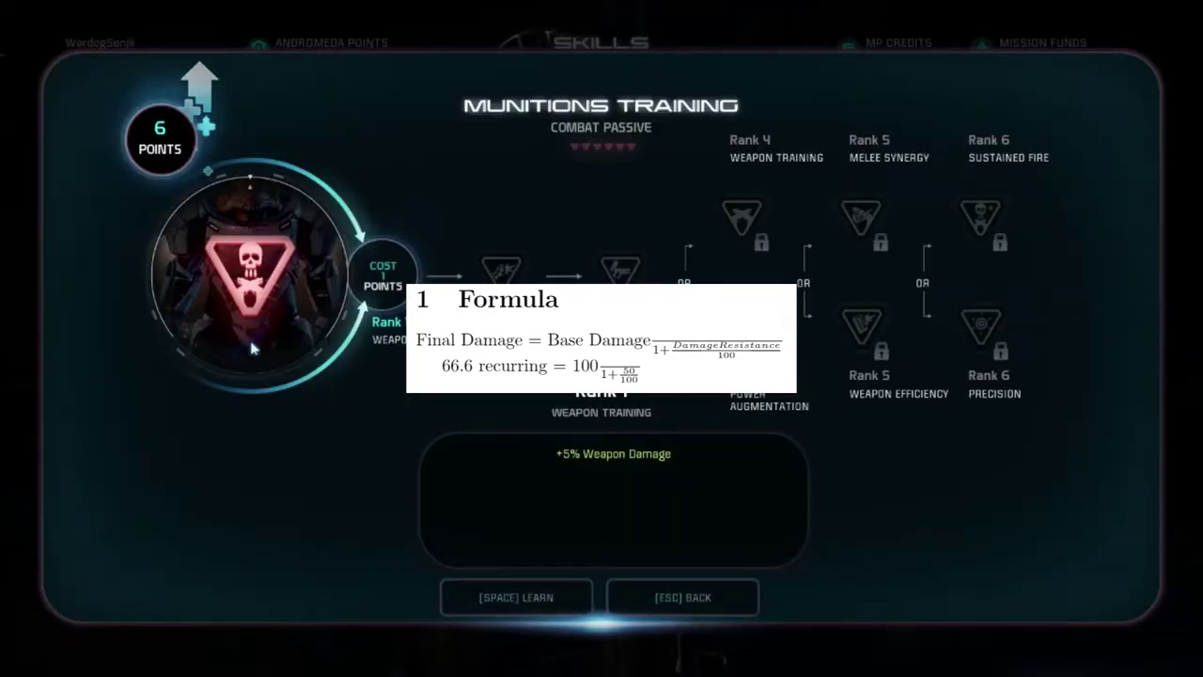
pyautogui.press('Escape')
# - Examine Rage's Rank 3 Resilience and Rank 6 Inspirational upgrades
pyautogui.click(240, 368)
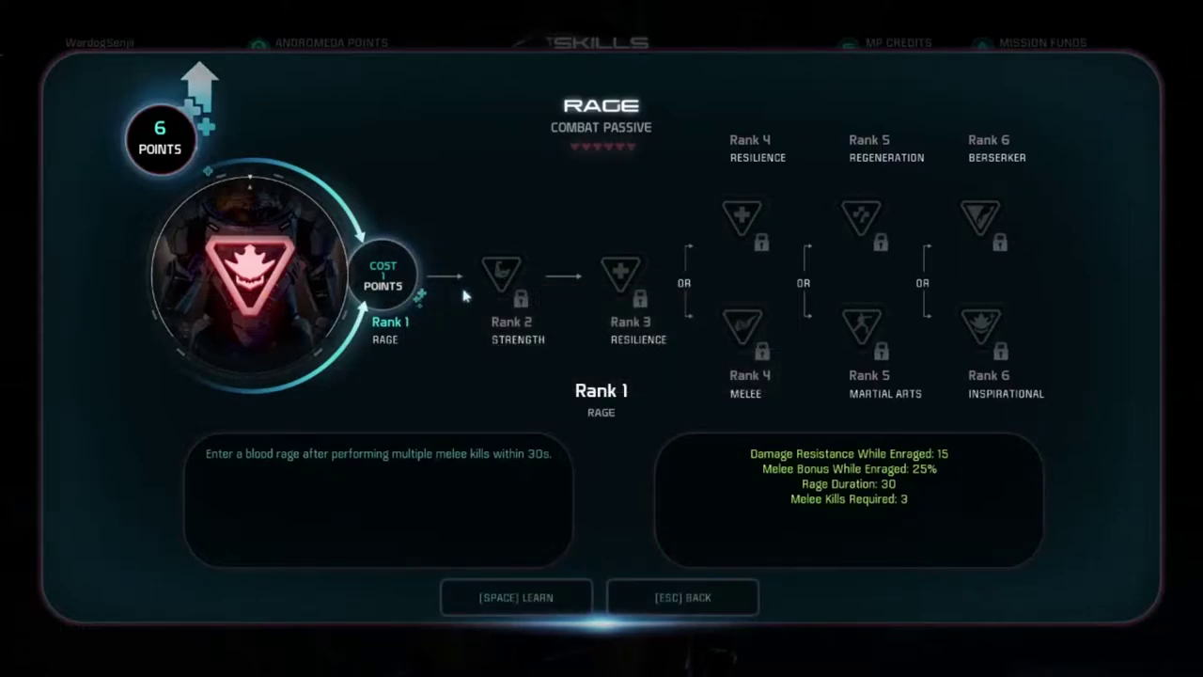
pyautogui.click(639, 280)
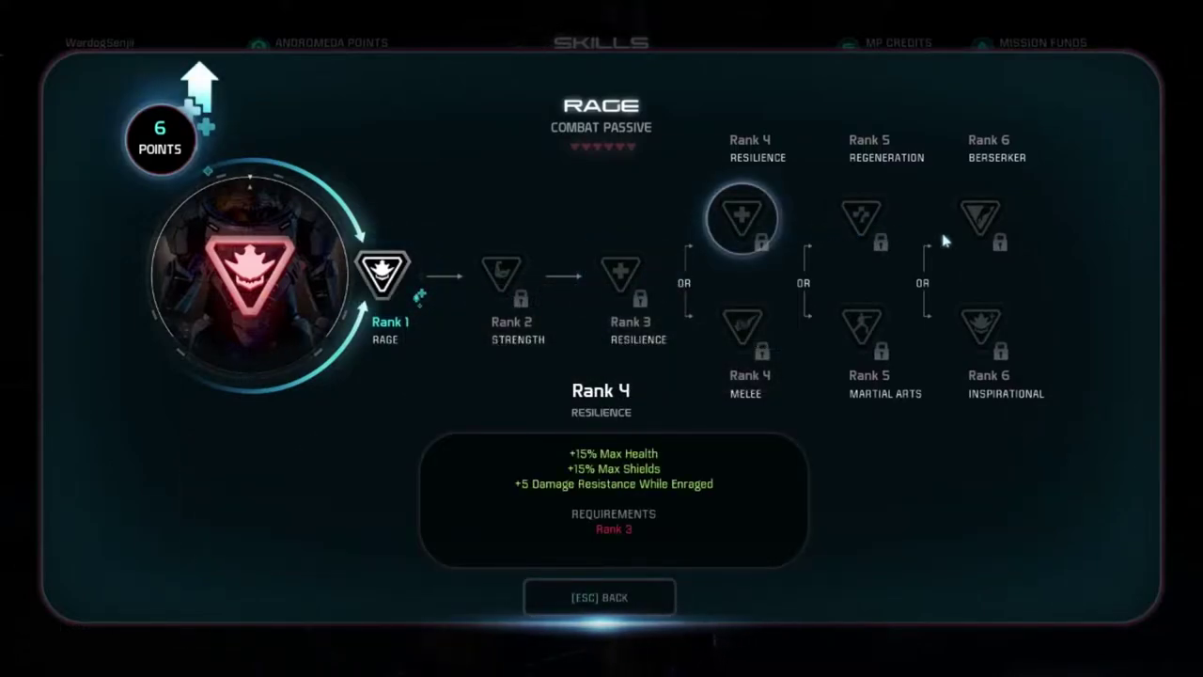
pyautogui.click(998, 310)
pyautogui.press('Escape')
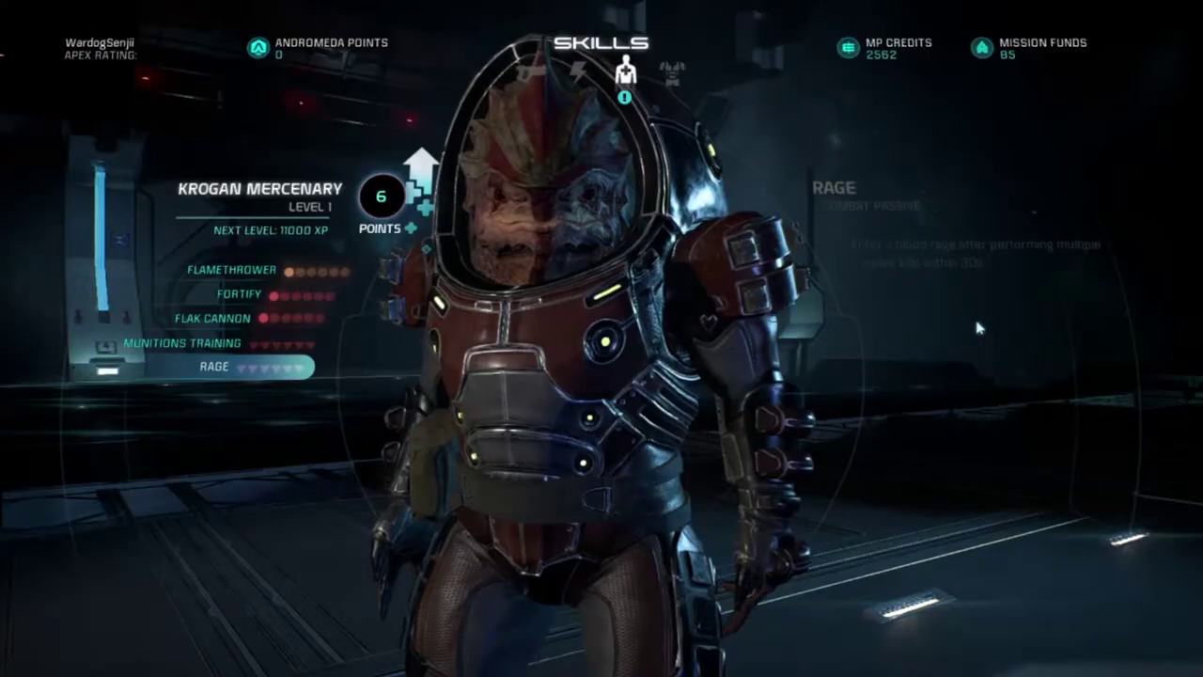
pyautogui.press('space')
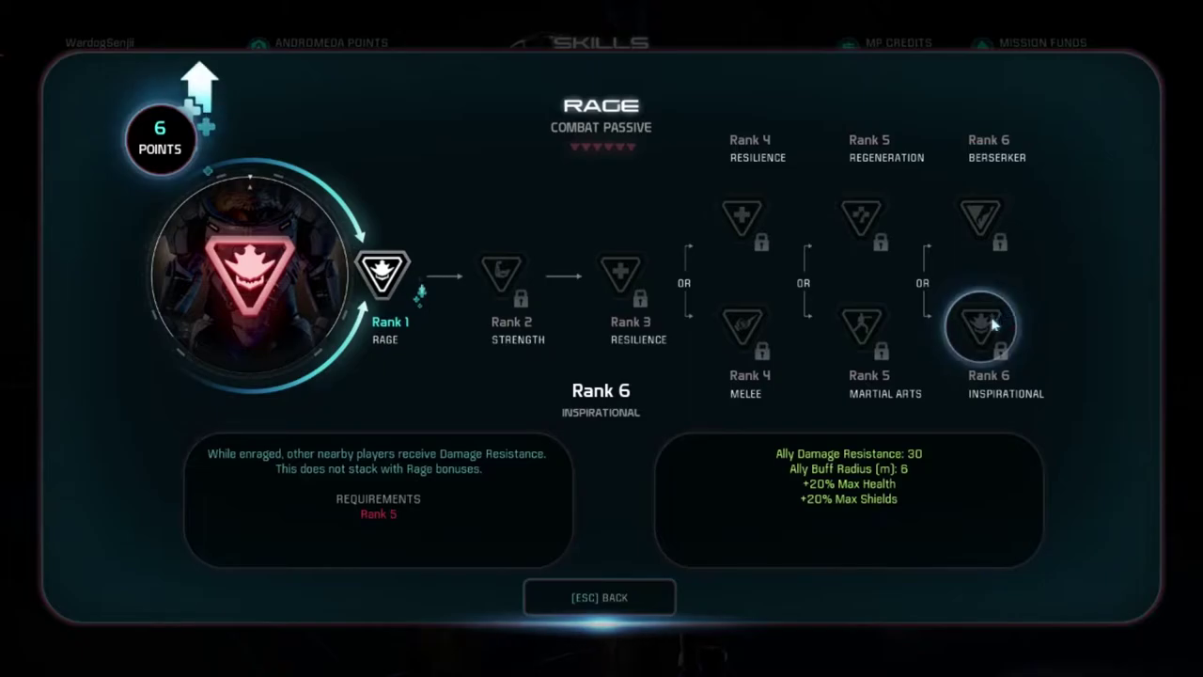
pyautogui.press('Escape')
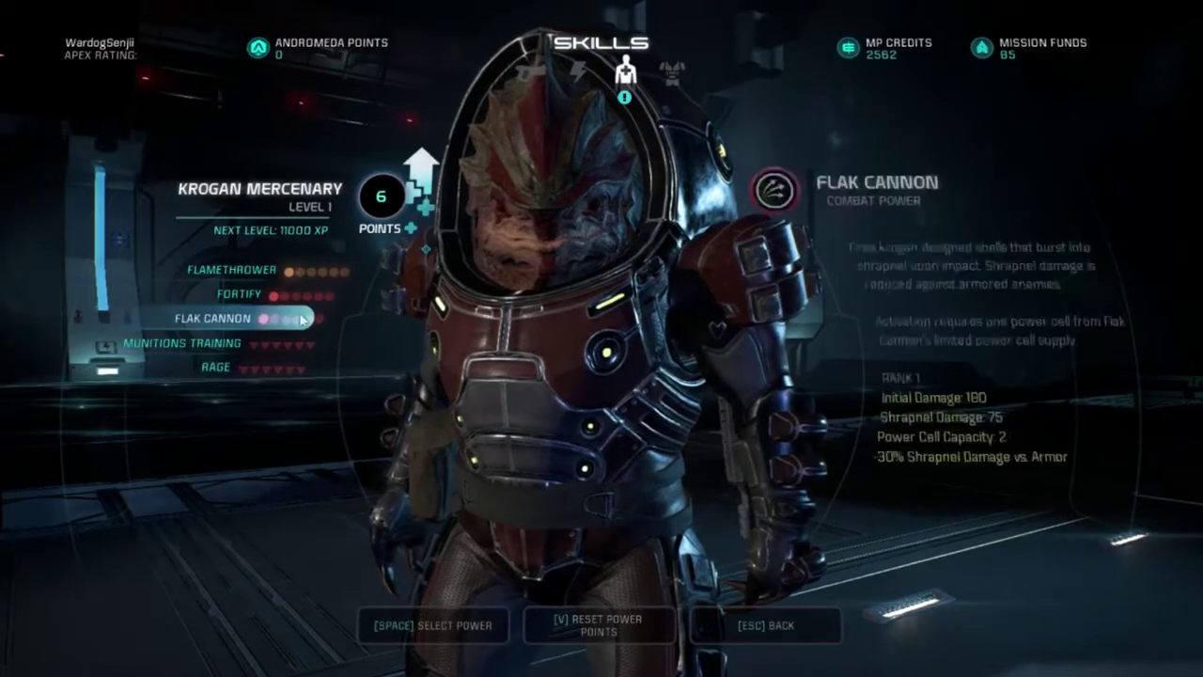
# - Choose the Turian Soldier and bring up its skills page
pyautogui.press('Escape')
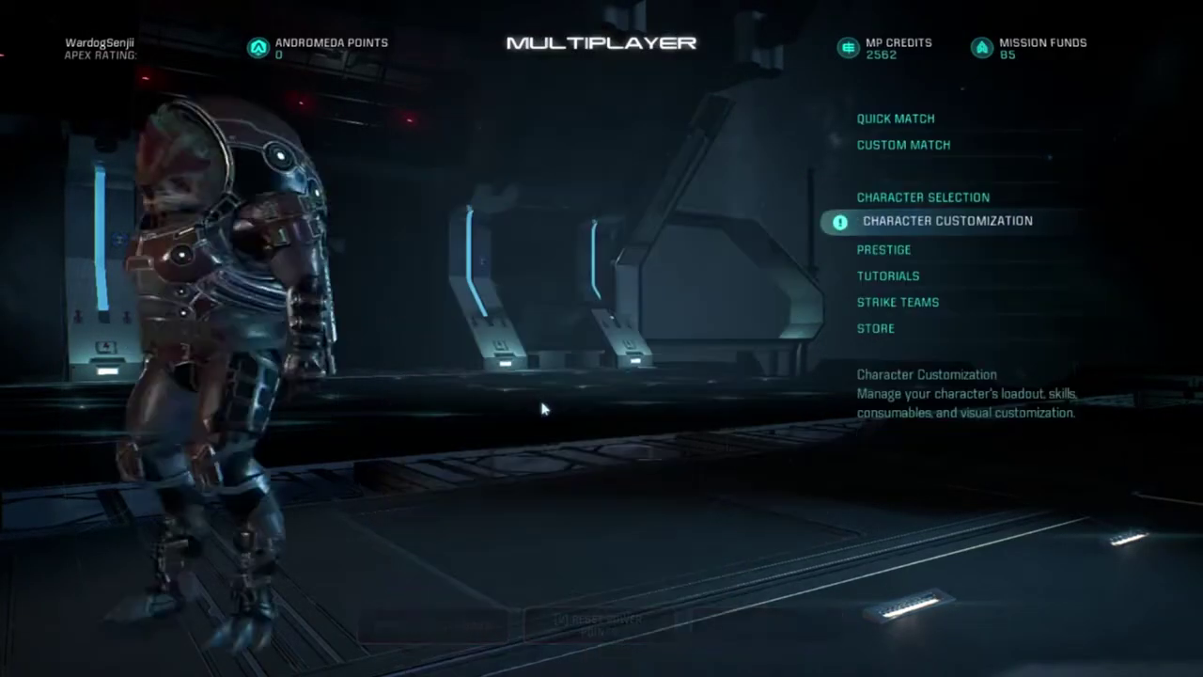
pyautogui.press('space')
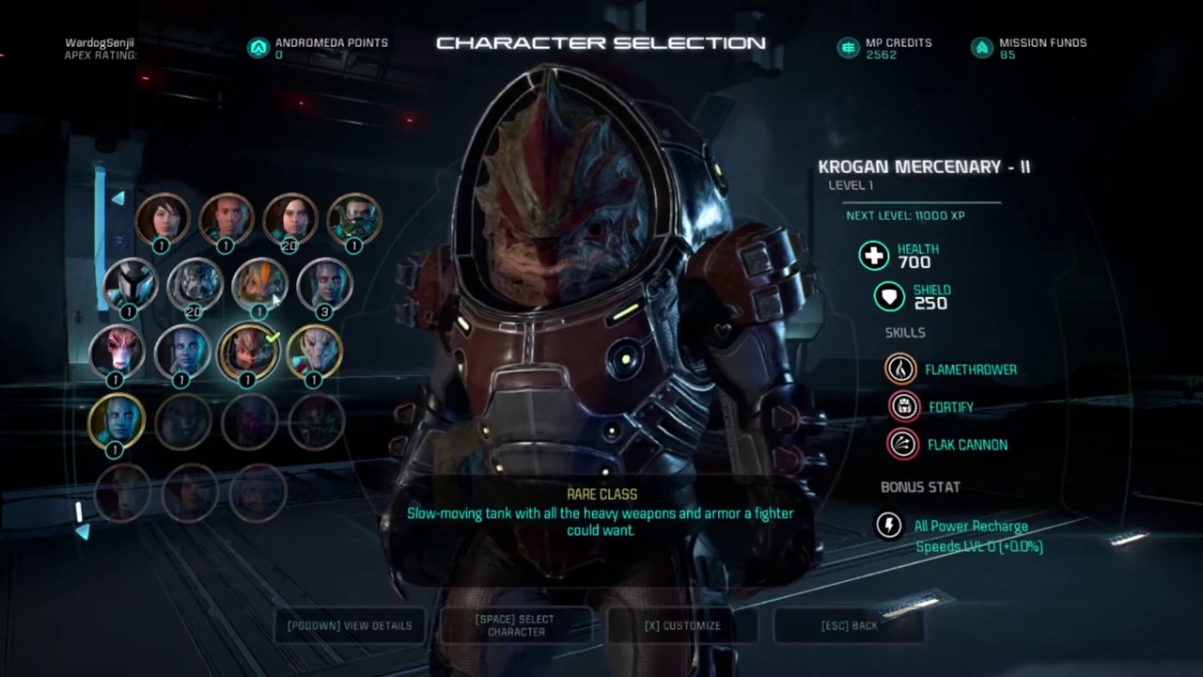
pyautogui.press('Up')
pyautogui.press('Left')
pyautogui.press('Left')
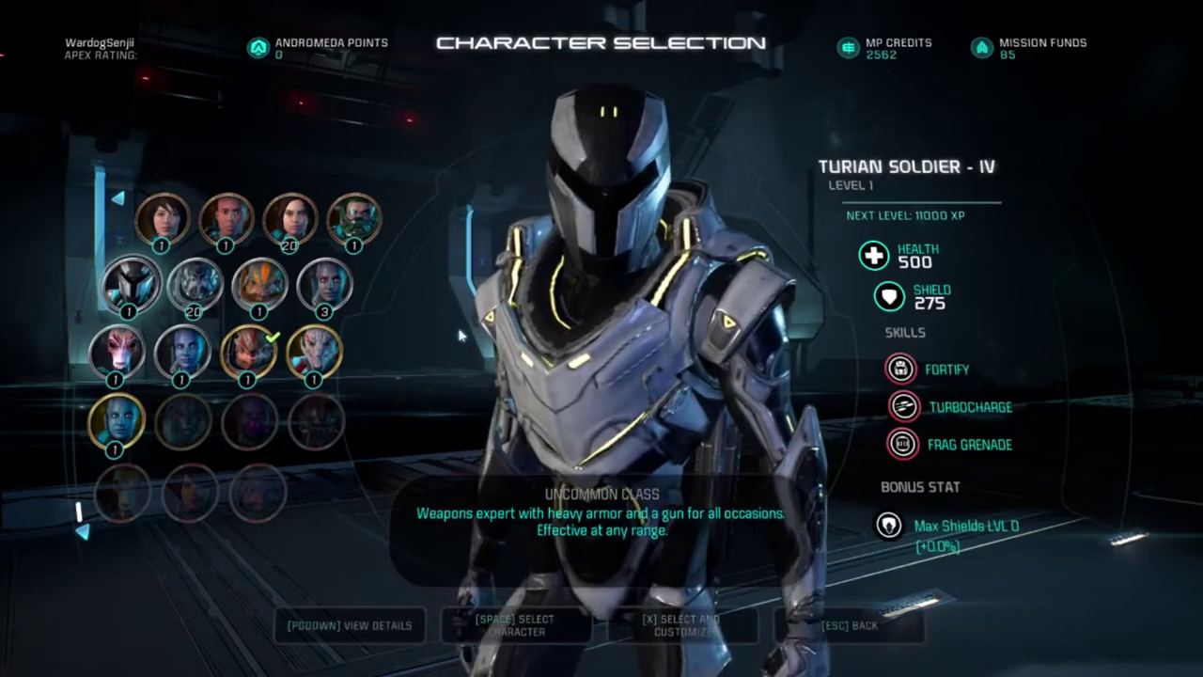
pyautogui.press('space')
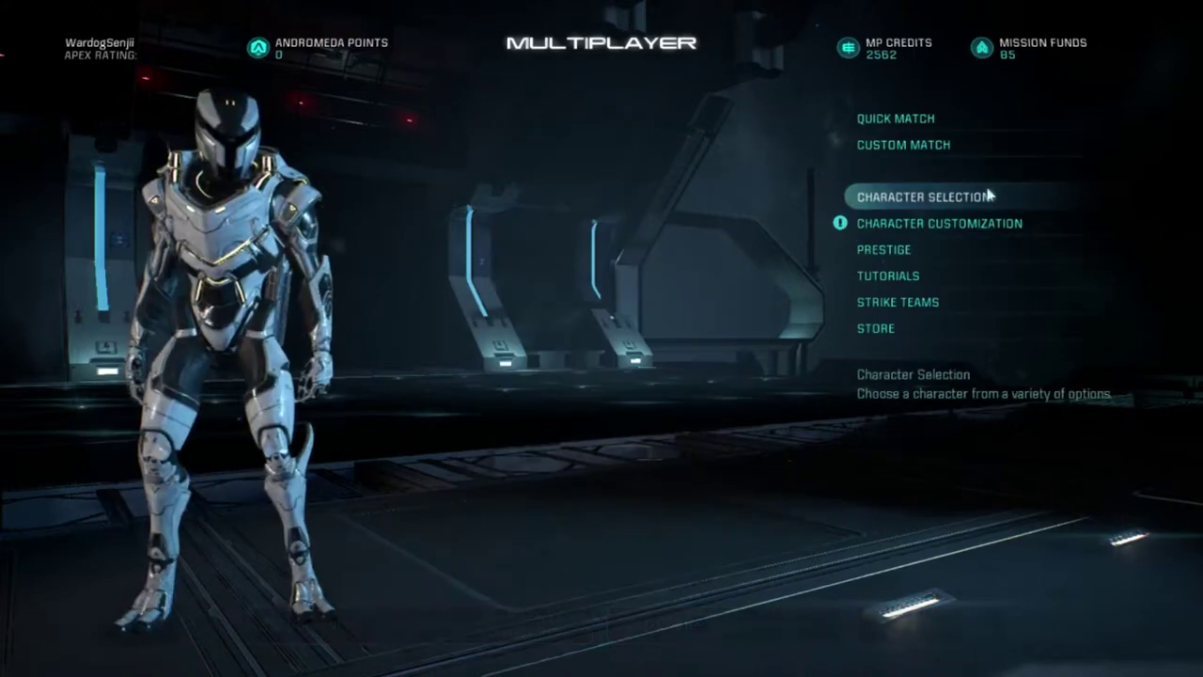
pyautogui.click(950, 222)
pyautogui.press('e')
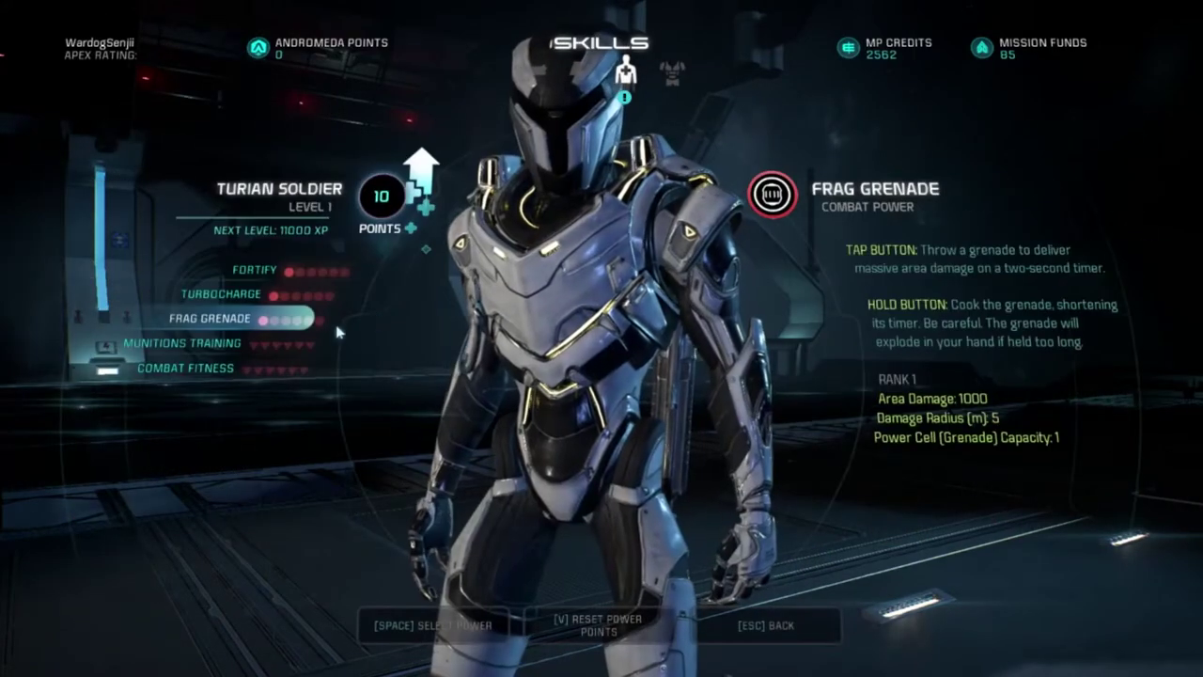
# - Browse the Turian Soldier's Combat Fitness rank upgrades
pyautogui.click(252, 362)
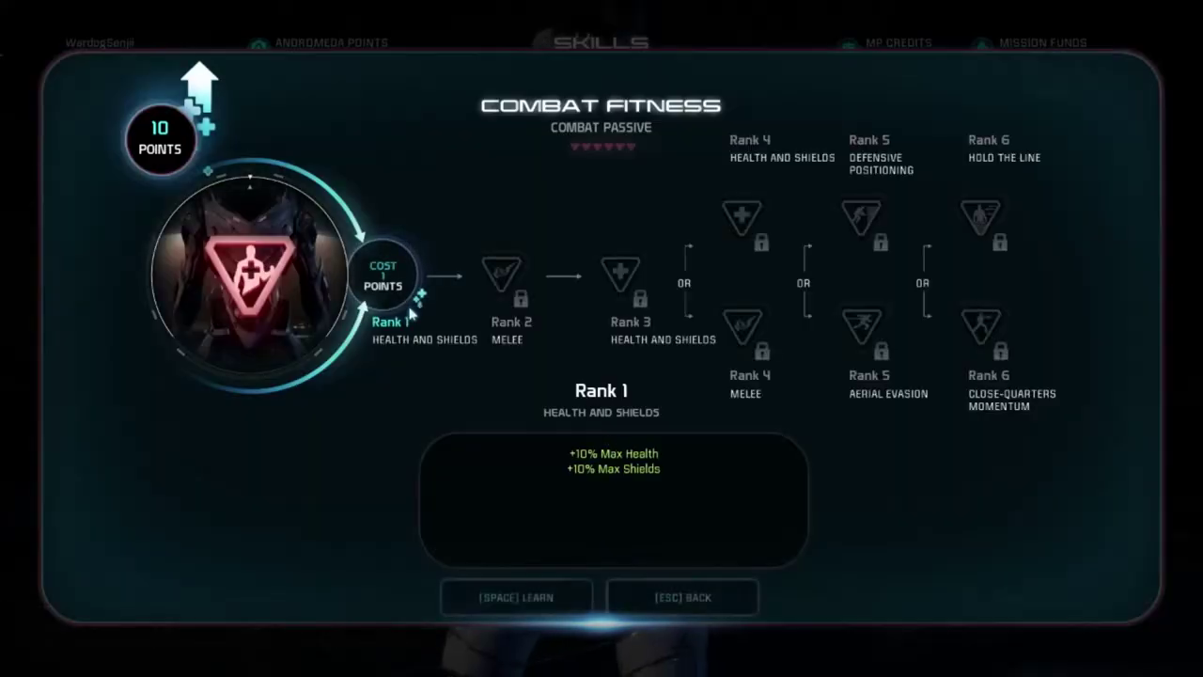
pyautogui.press('Down')
pyautogui.press('Right')
pyautogui.press('Up')
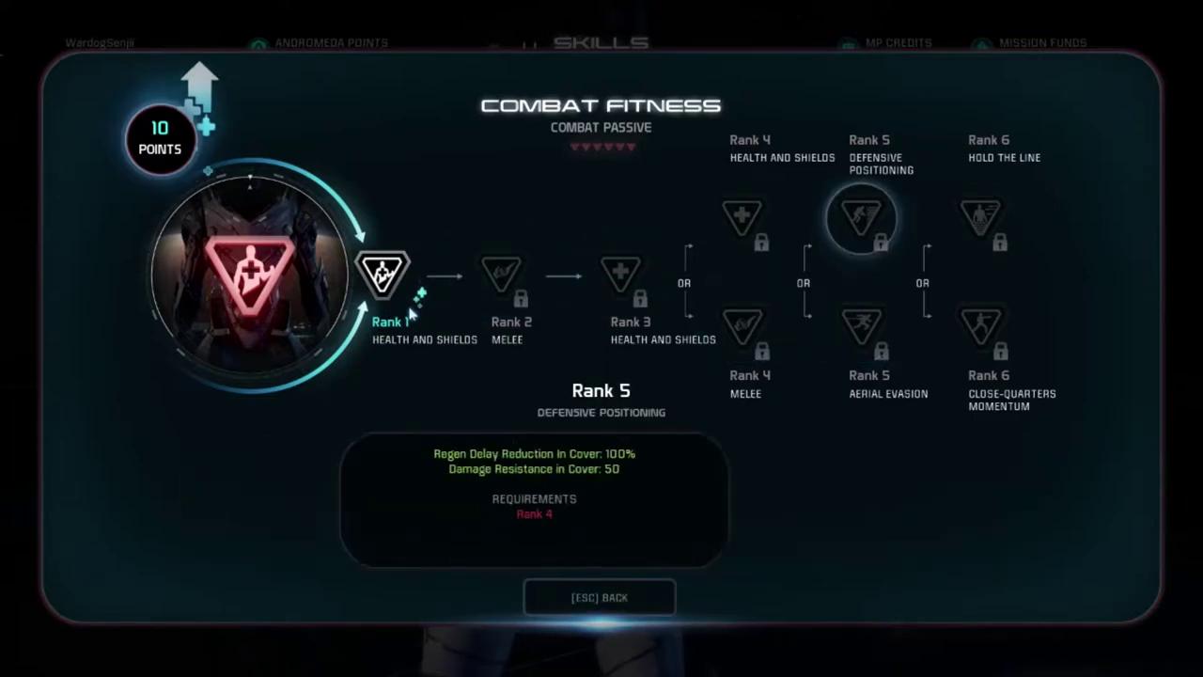
pyautogui.press('Down')
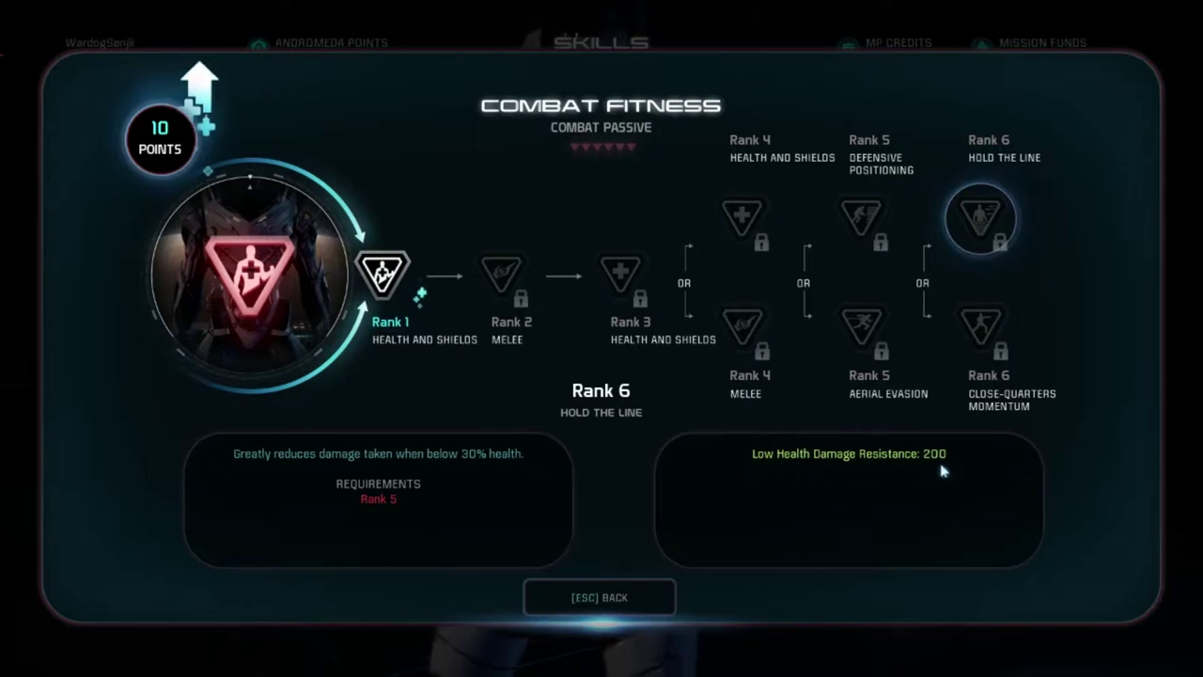
pyautogui.press('Escape')
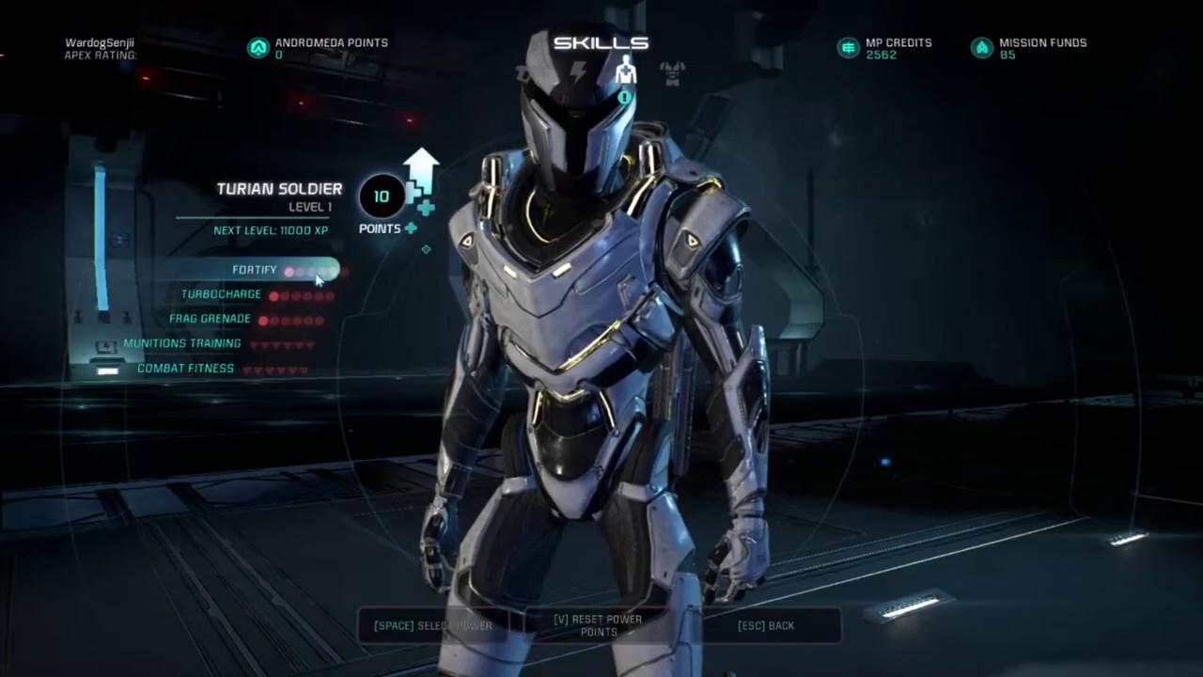
# - Review the Fortify upgrade tree, then return to the Multiplayer menu
pyautogui.click(318, 279)
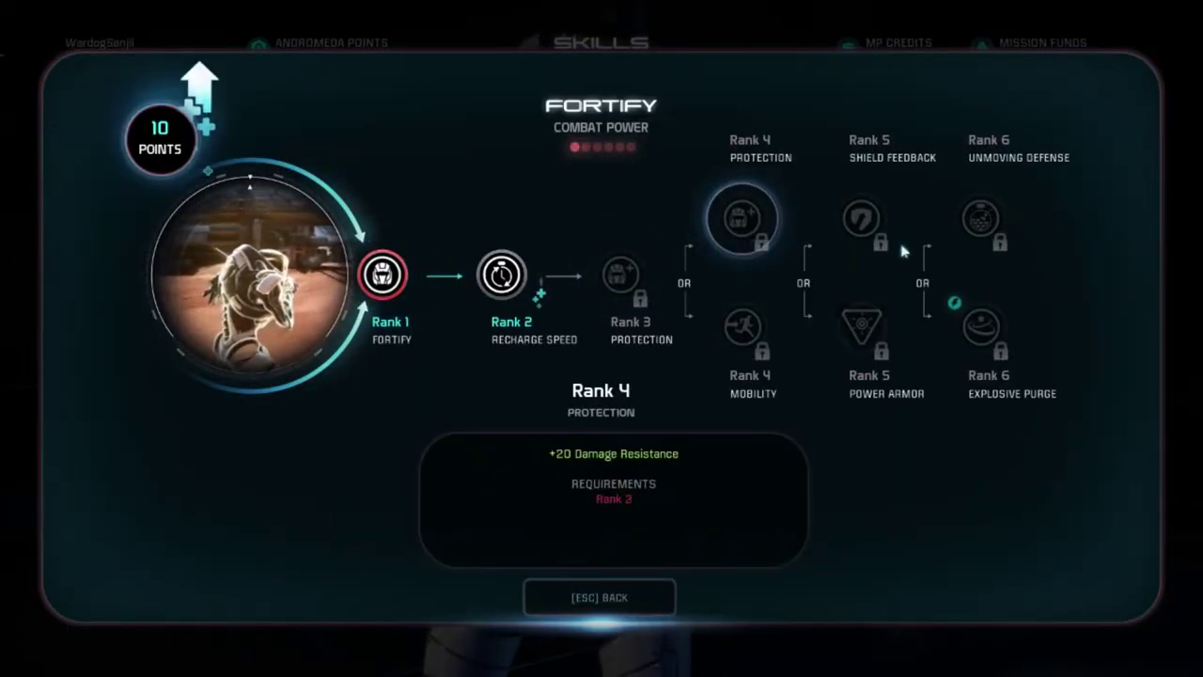
pyautogui.press('Escape')
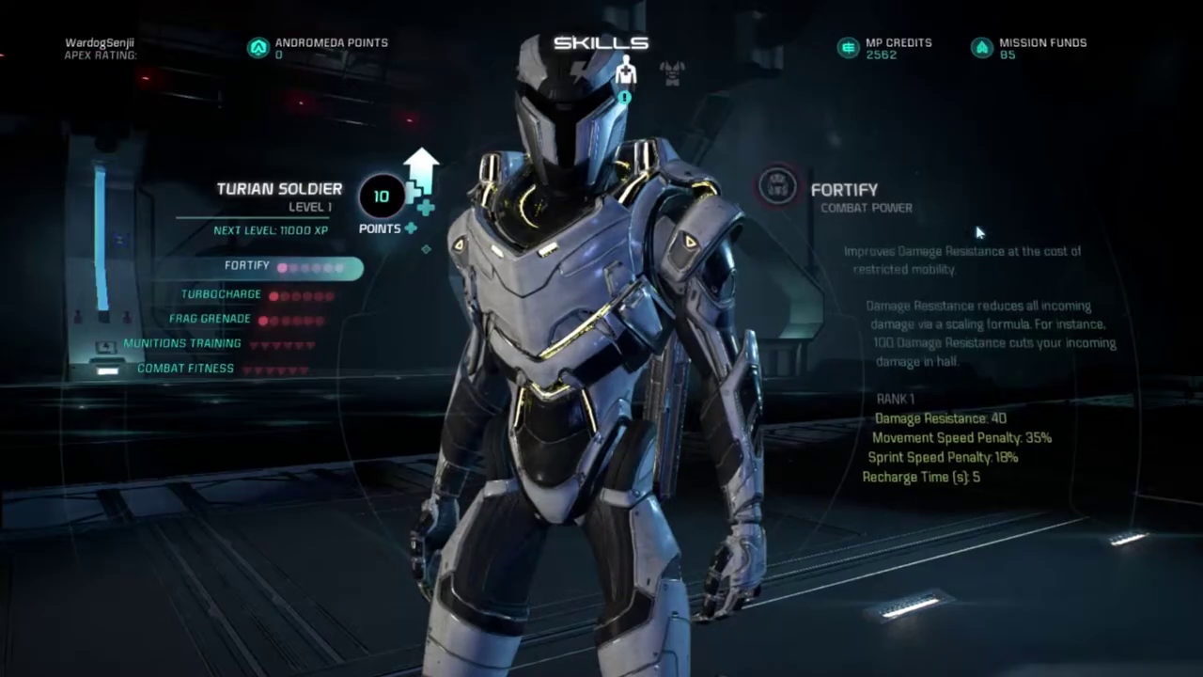
pyautogui.press('Escape')
# - Select the Turian Havoc Trooper, show its skills and view the Aerial Assault ranks
pyautogui.press('Up')
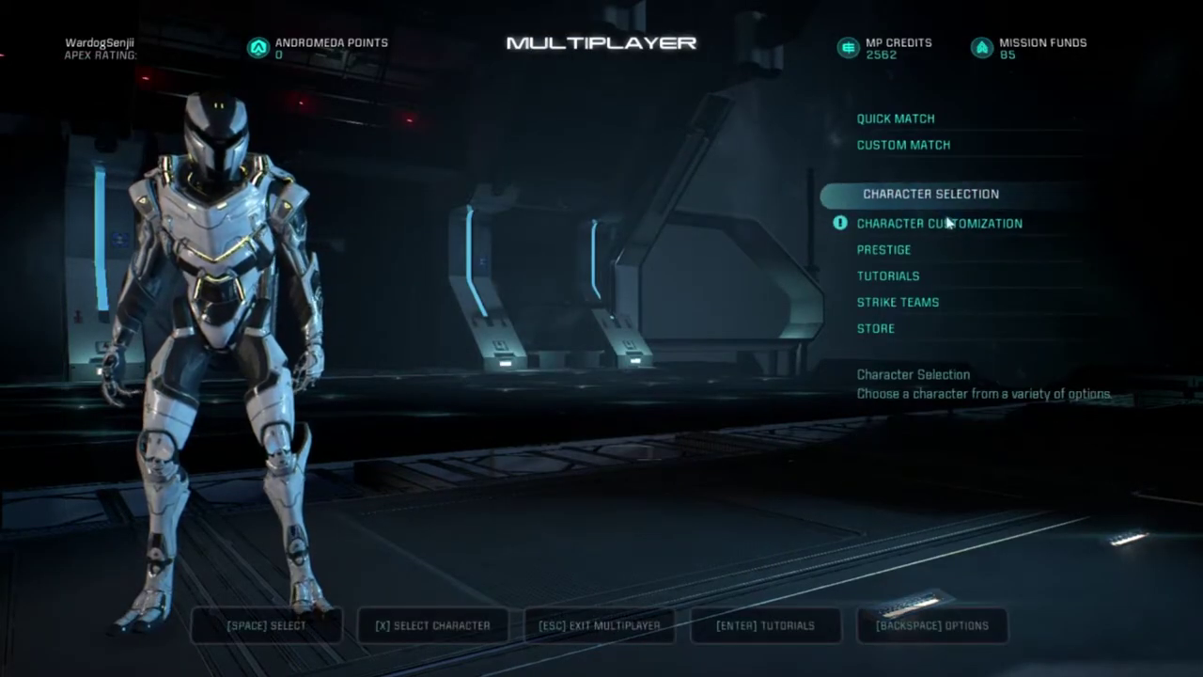
pyautogui.press('space')
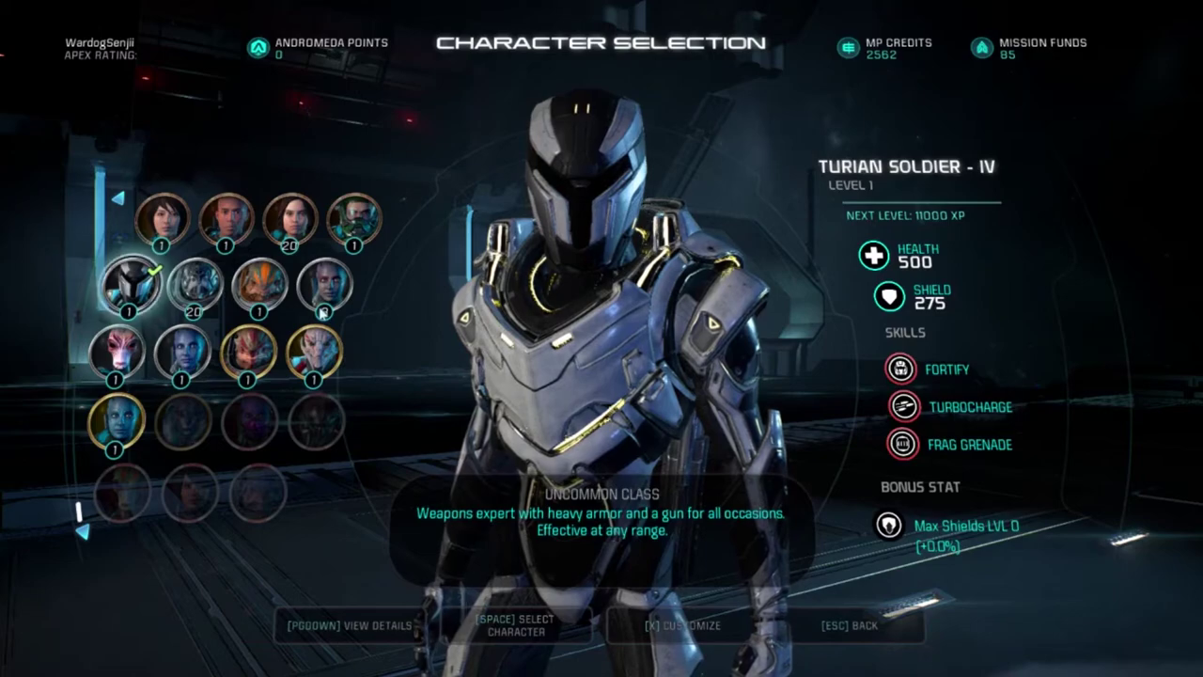
pyautogui.moveTo(314, 353)
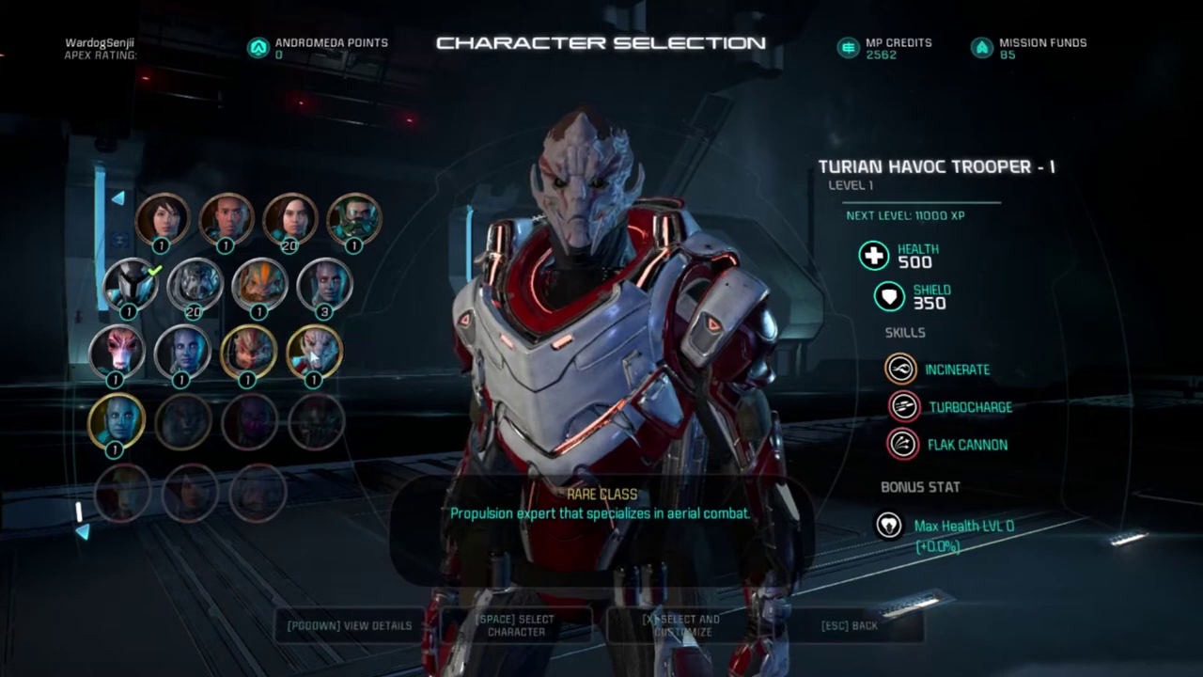
pyautogui.press('Escape')
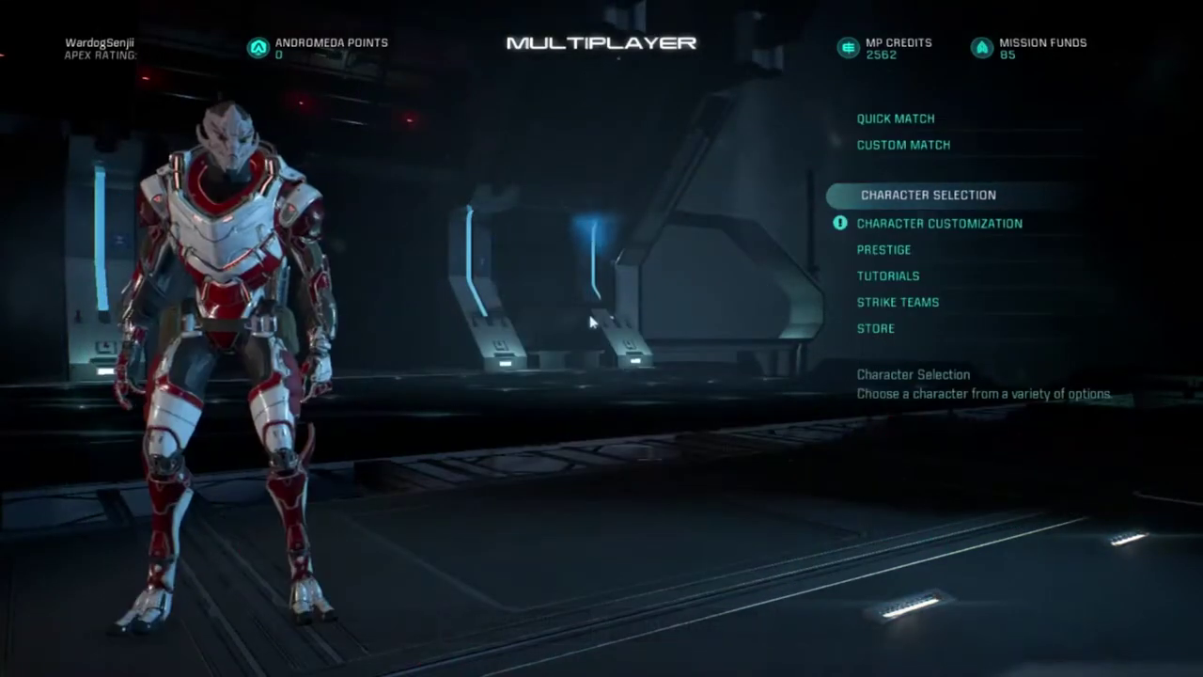
pyautogui.click(935, 224)
pyautogui.press('e')
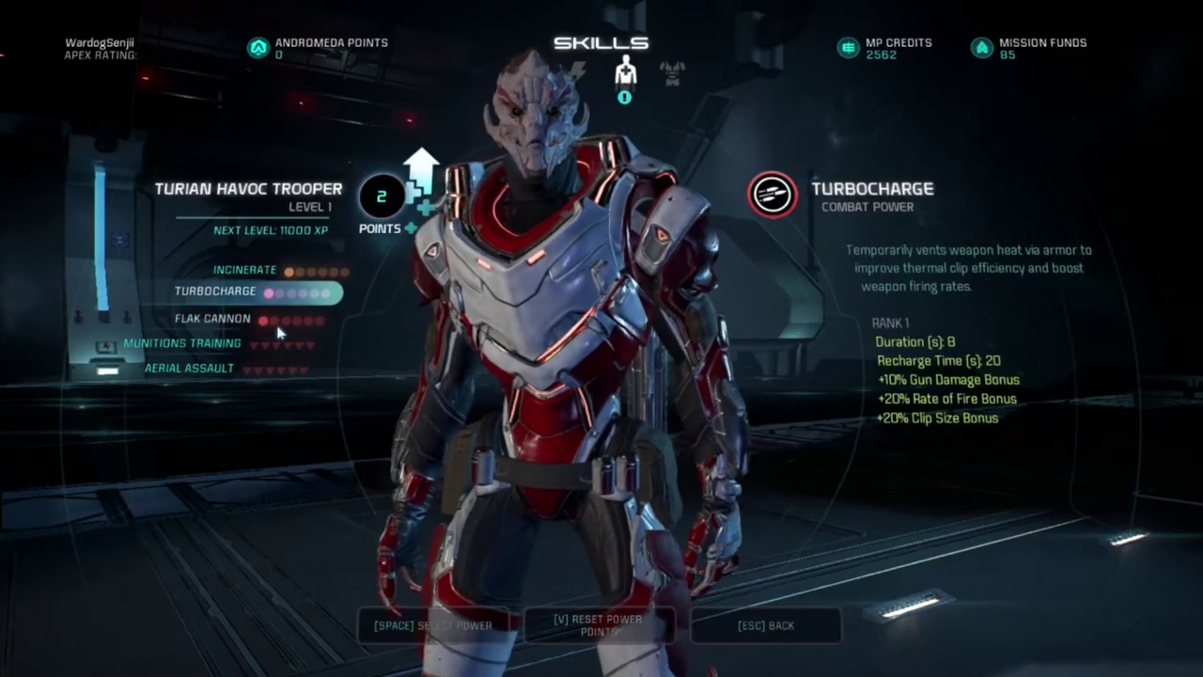
pyautogui.click(270, 355)
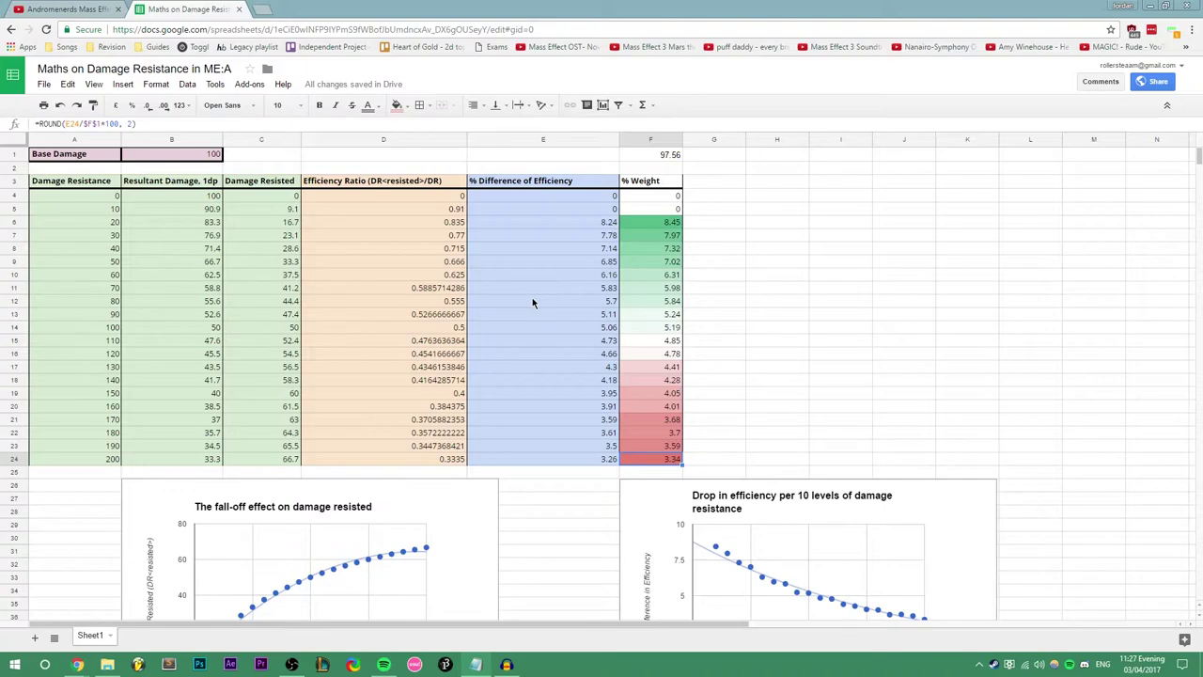
pyautogui.click(95, 199)
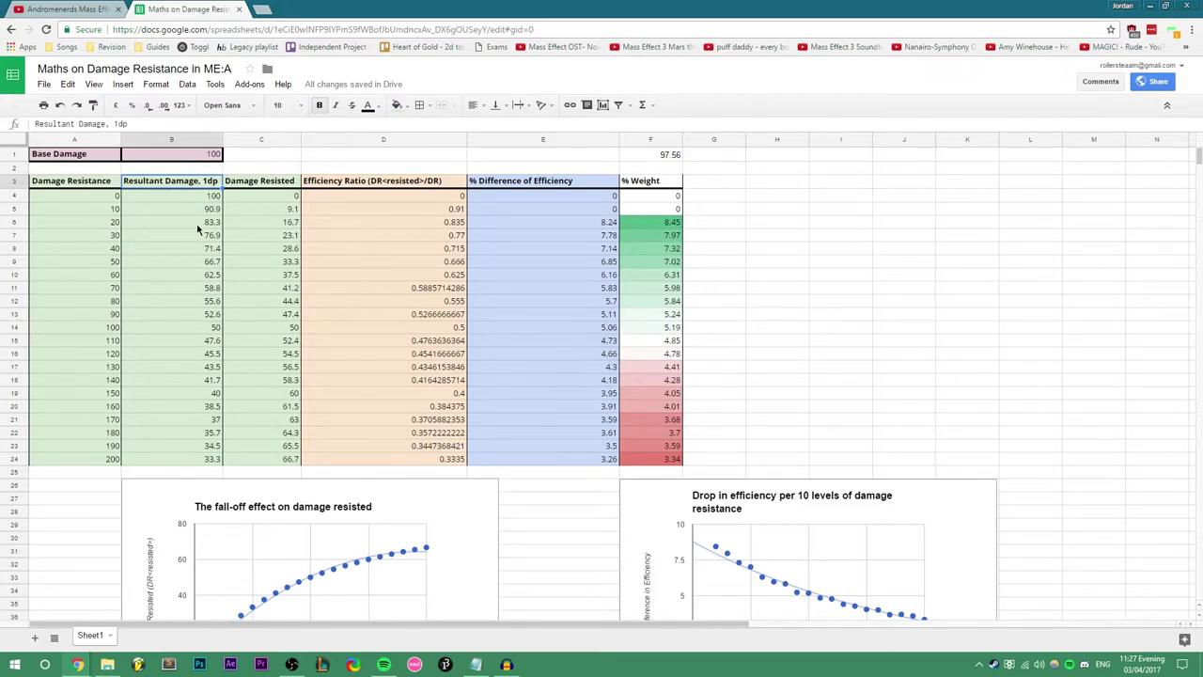
pyautogui.click(199, 200)
pyautogui.click(185, 240)
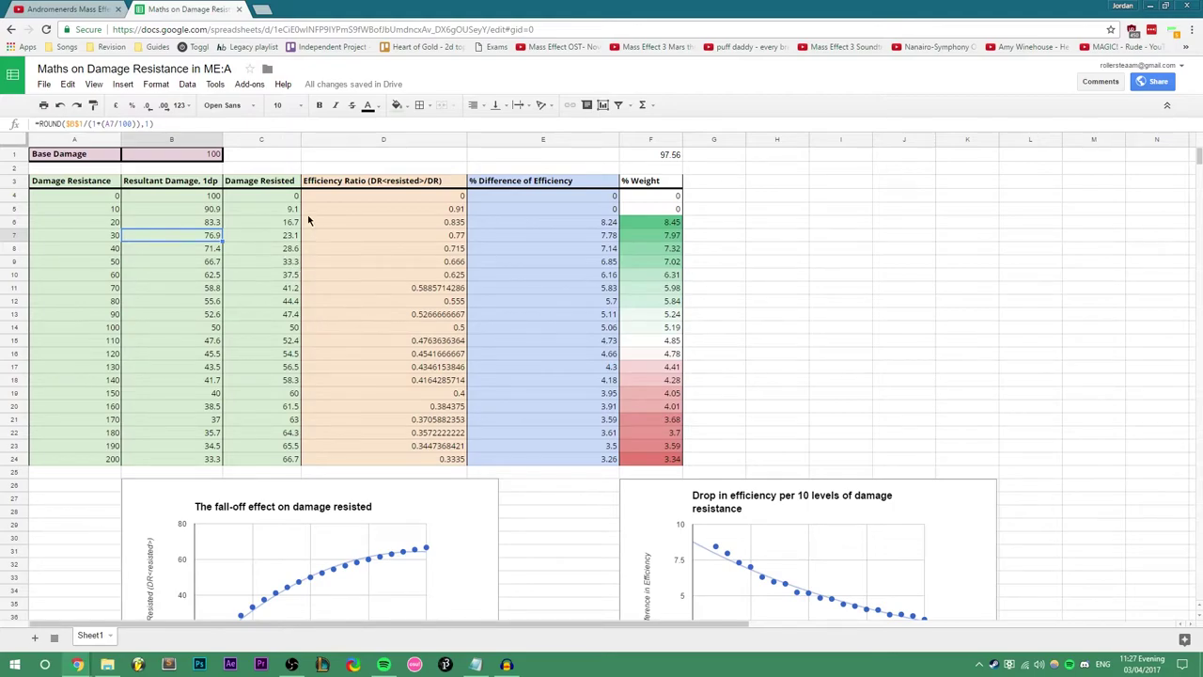
pyautogui.click(369, 195)
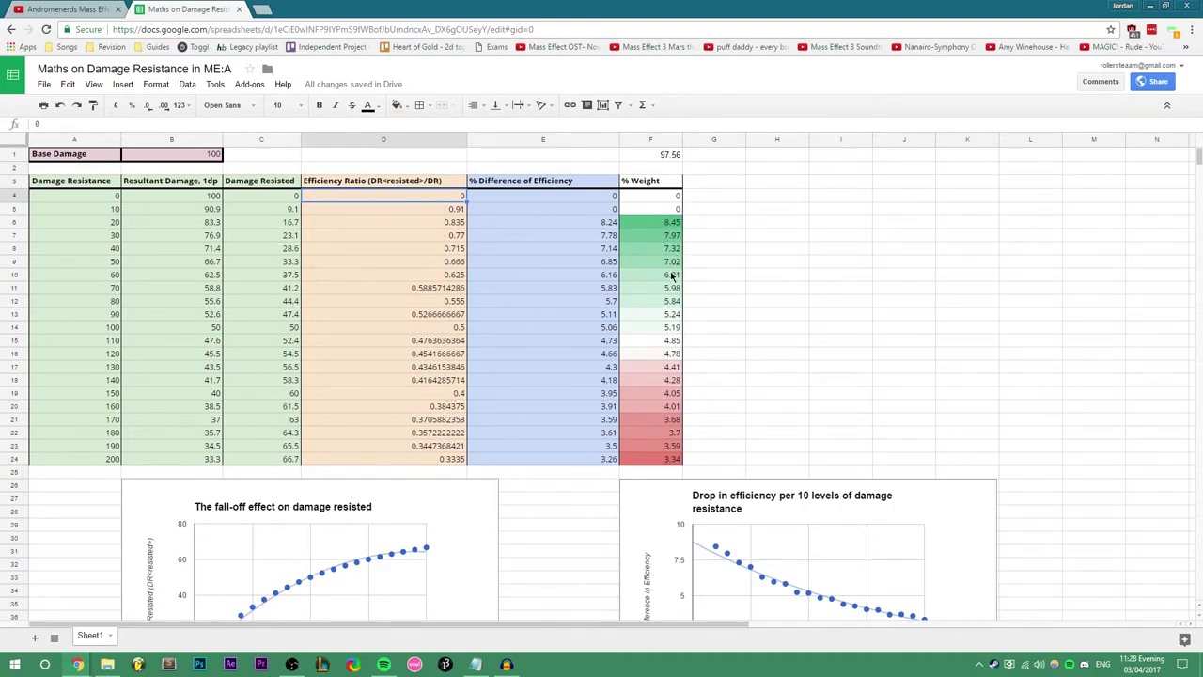
pyautogui.click(658, 160)
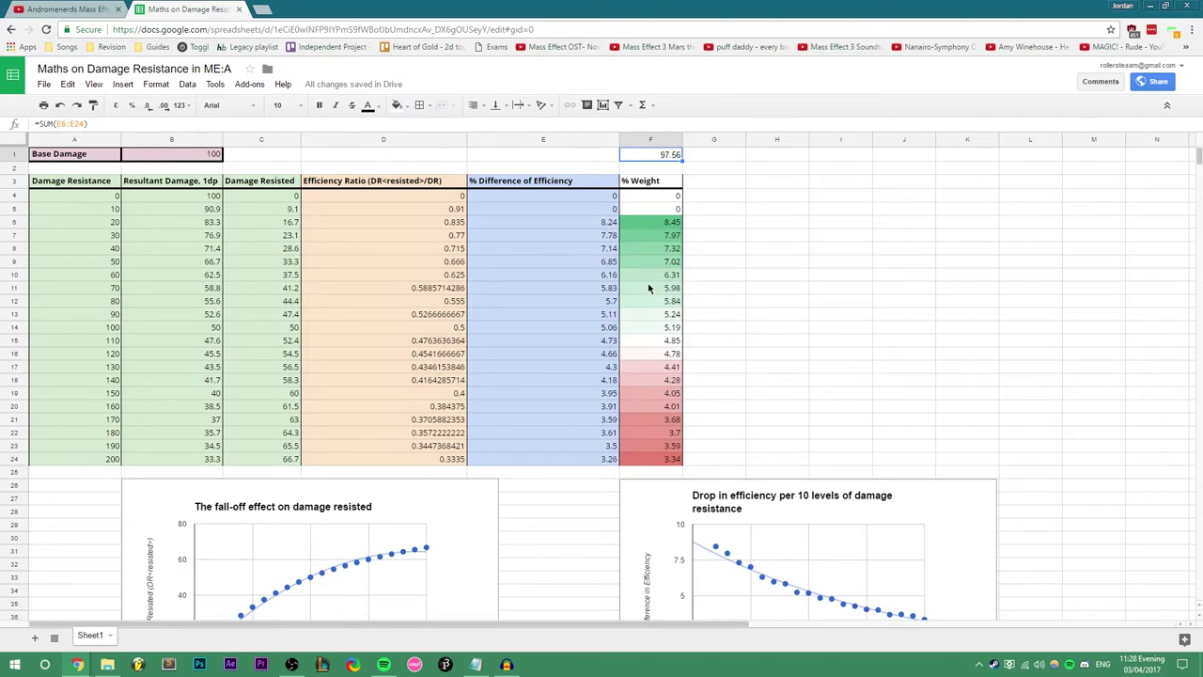
pyautogui.click(649, 222)
pyautogui.click(593, 224)
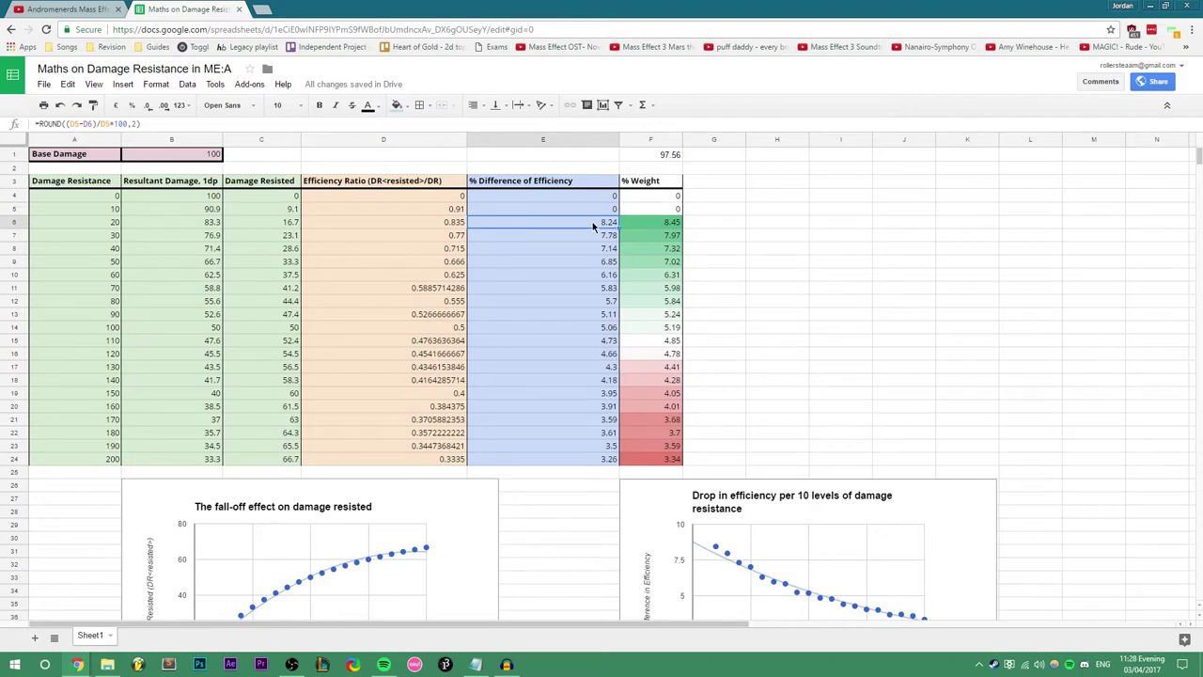